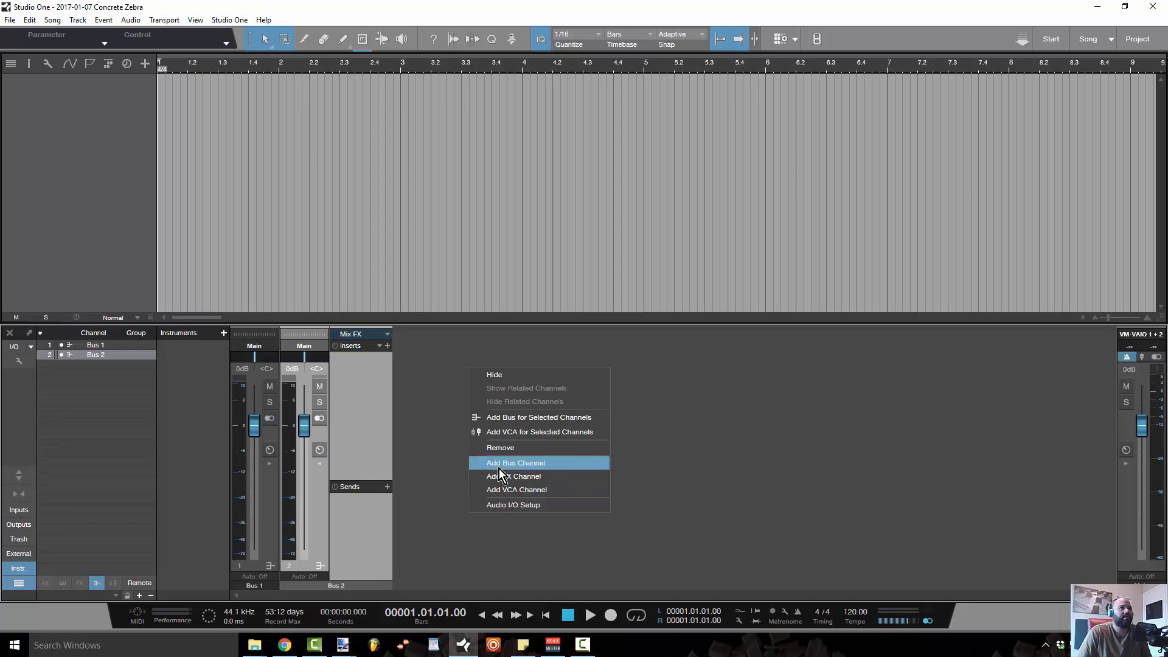
Add bus channels to the mixer until there are five buses.
right_click(528, 521)
left_click(540, 456)
right_click(538, 519)
left_click(586, 478)
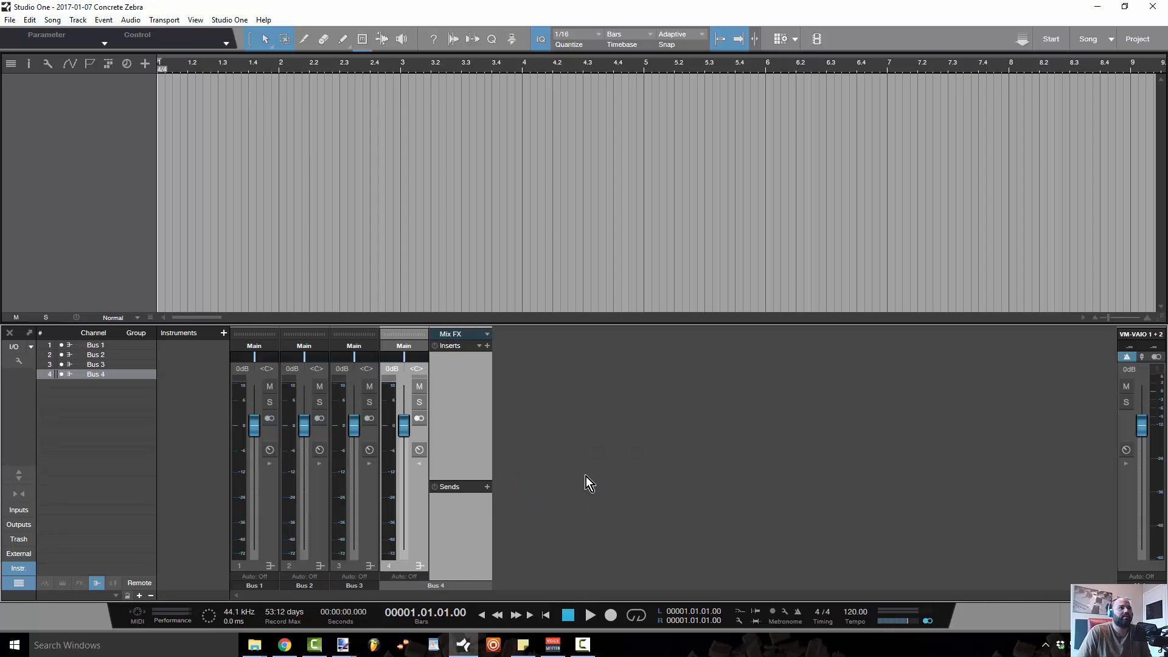
Rename the first three bus channels Drum, Band and Filter.
double_click(251, 585)
type("Drum")
key("Tab")
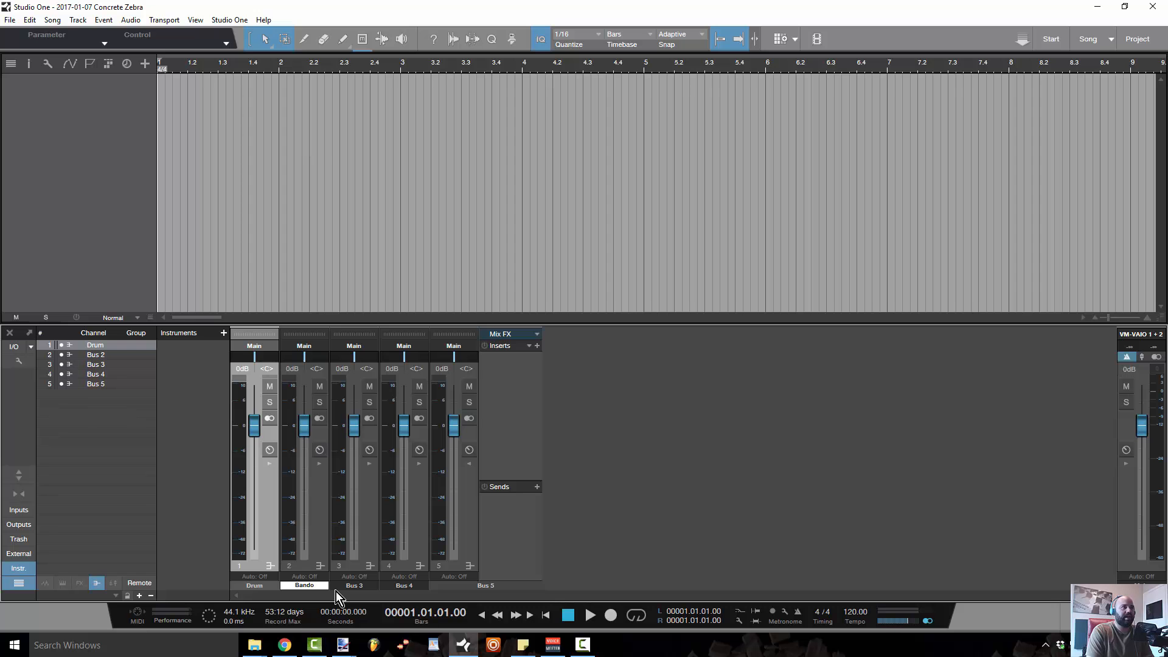
type("Band")
key("Tab")
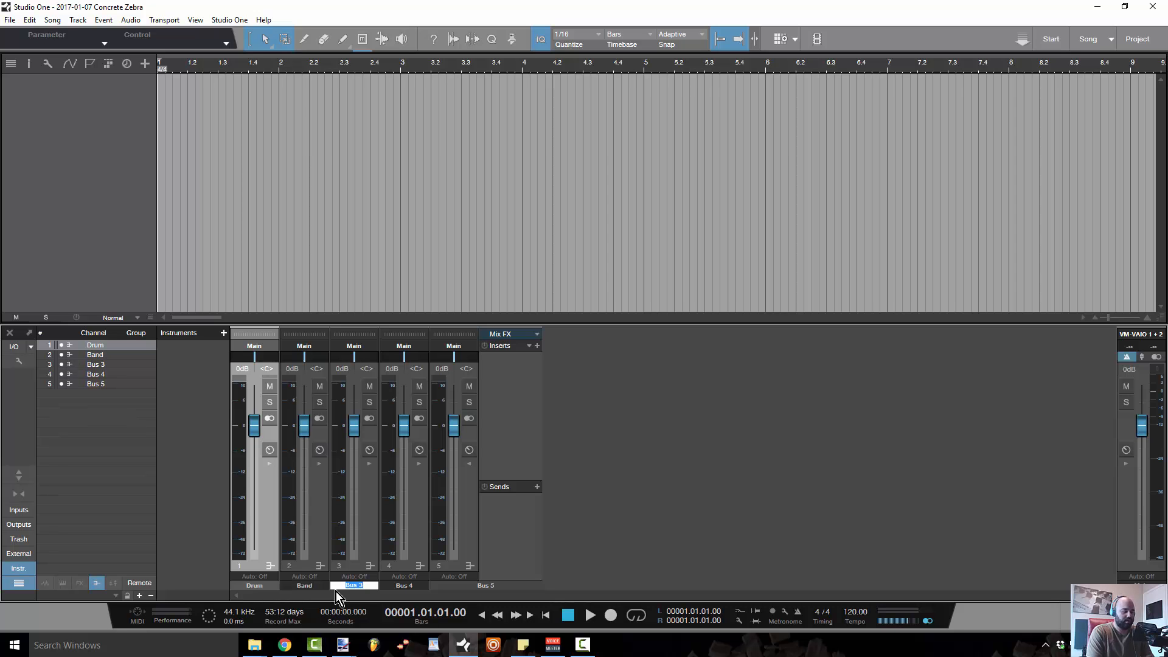
type("Filter")
key("Tab")
Rename the fourth bus channel Filter Bypass and the fifth one Mixbus.
type("Filter Bya")
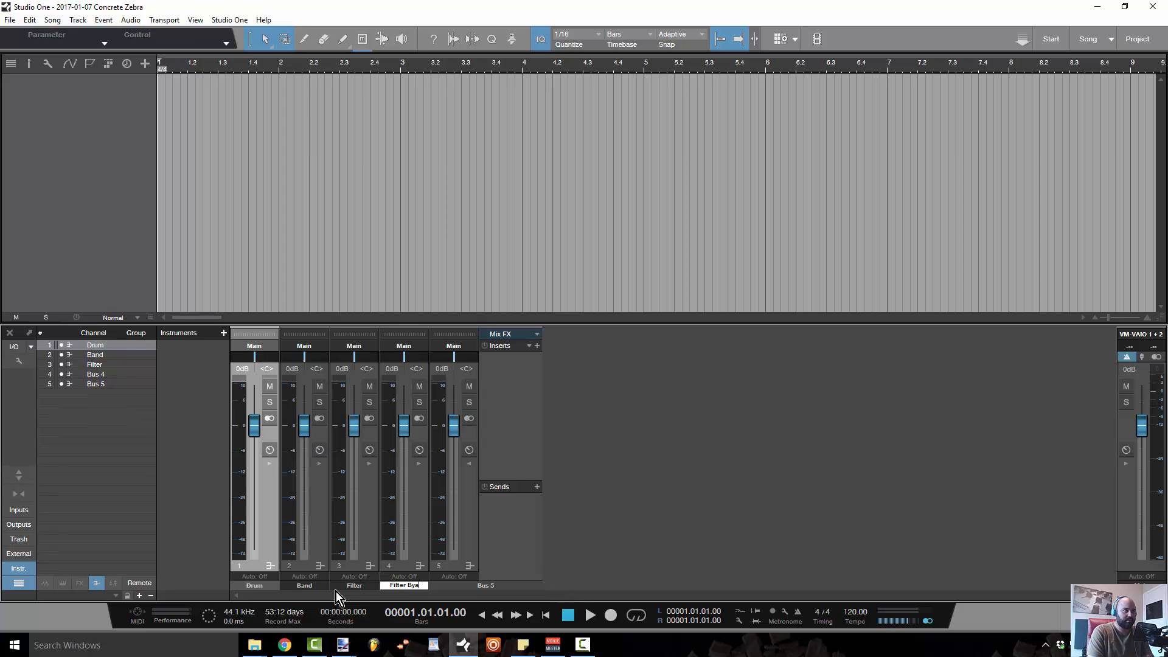
key("BackSpace")
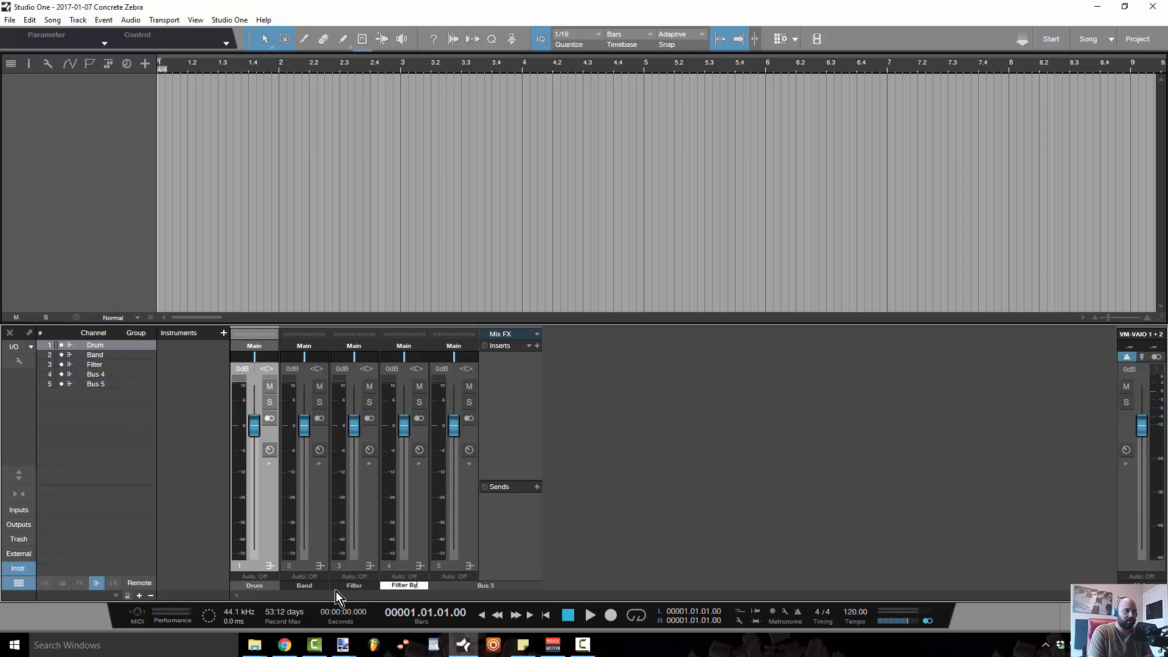
type("pass")
key("Tab")
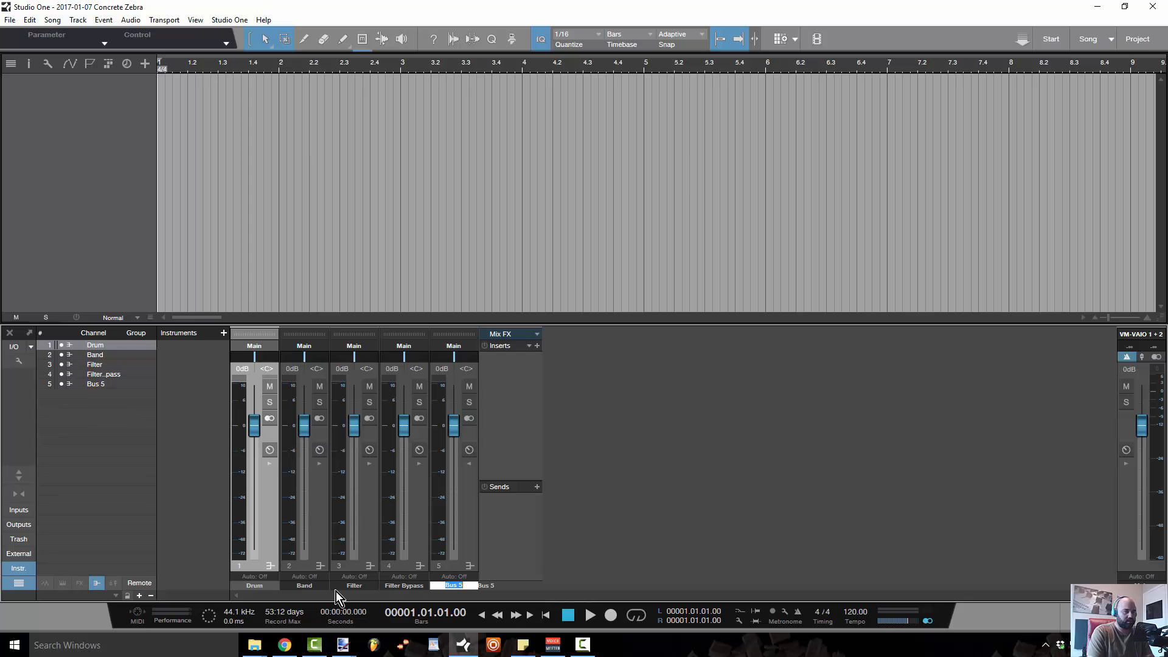
type("Mixbus")
left_click(589, 517)
Set the Mixbus channel's color to red.
left_click(470, 586)
left_click(471, 586)
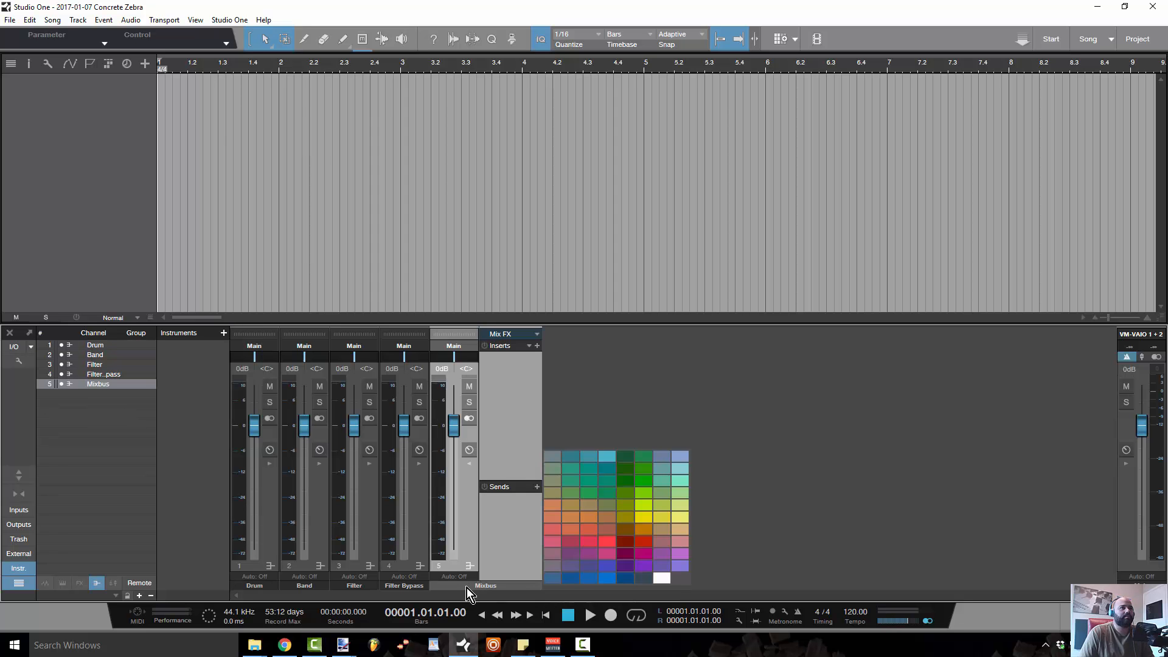
left_click(639, 543)
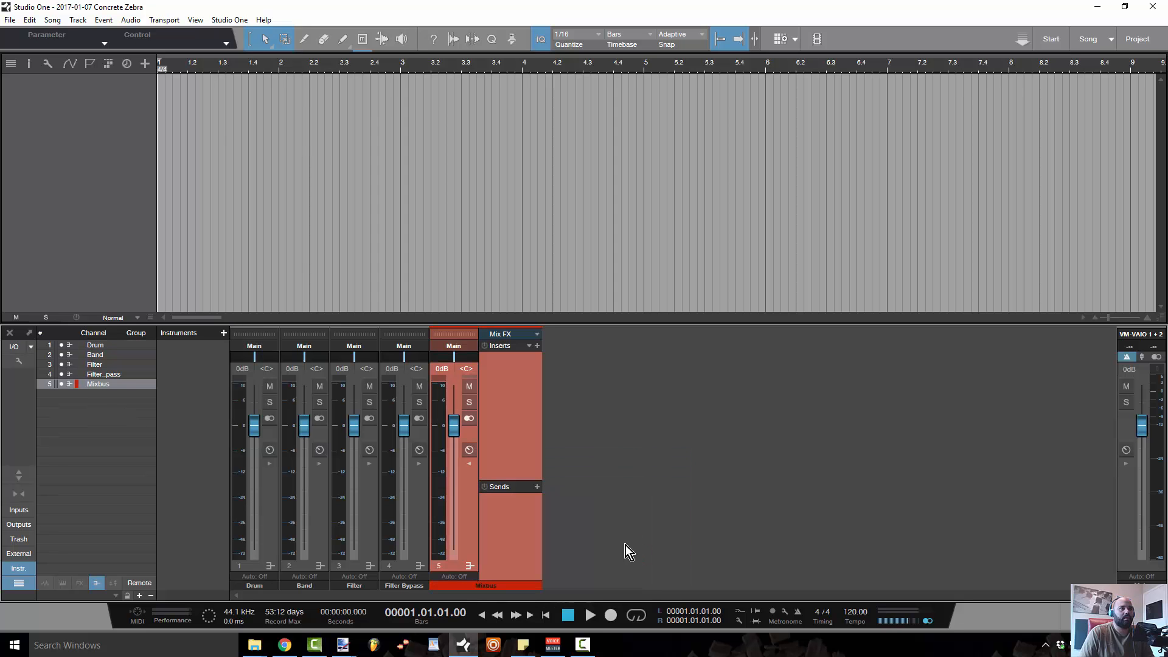
Color the Drum, Band, Filter and Filter Bypass buses green together, and change their color to white.
left_click(400, 557)
left_click(264, 537, "shift")
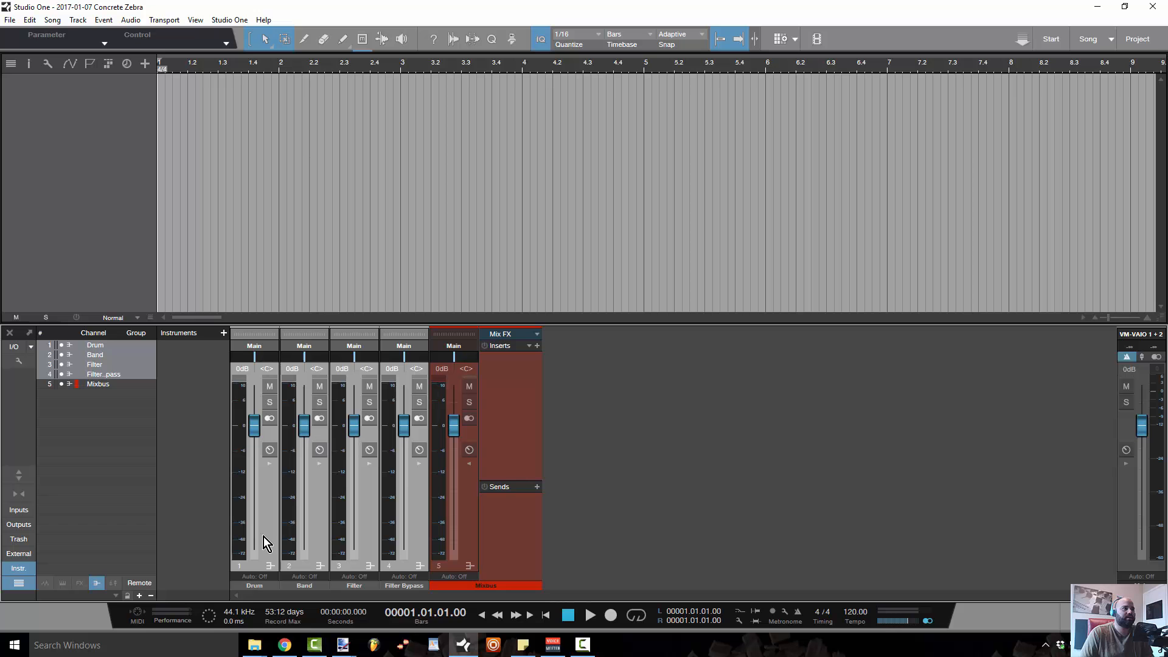
left_click(236, 589)
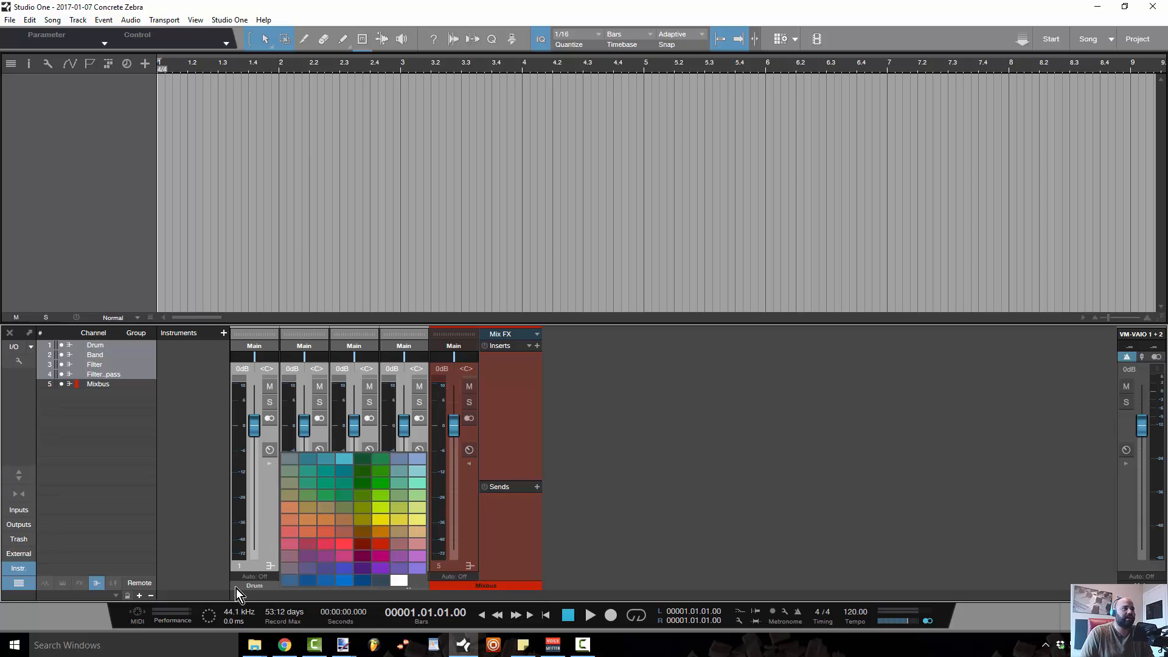
left_click(382, 473)
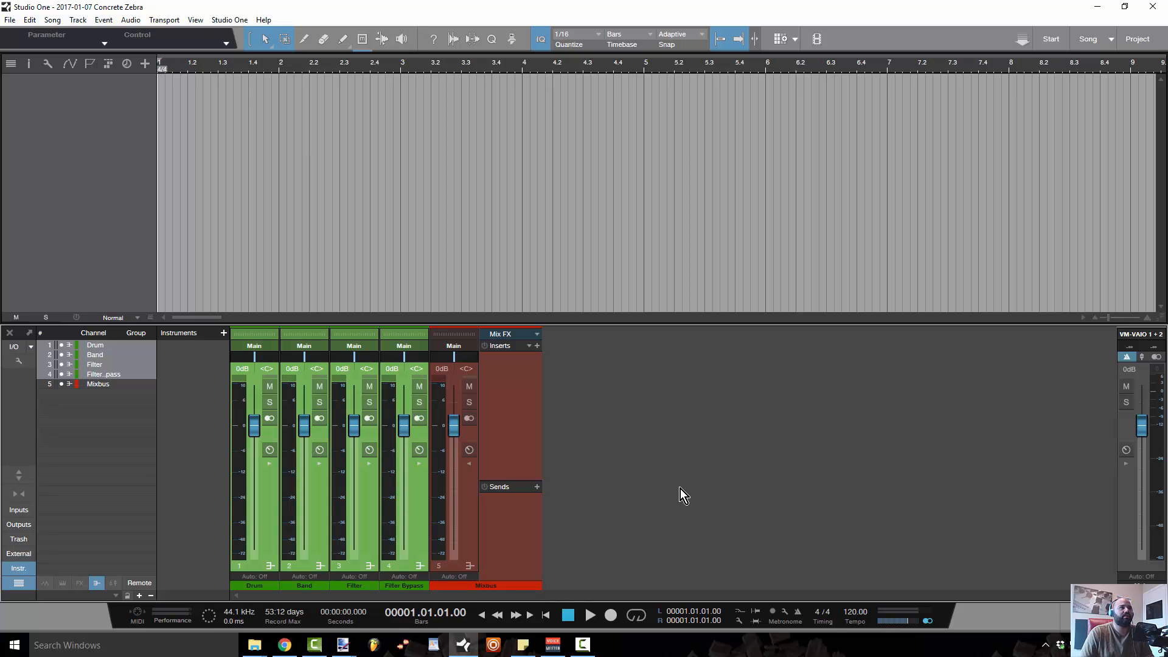
left_click(268, 588)
left_click(389, 584)
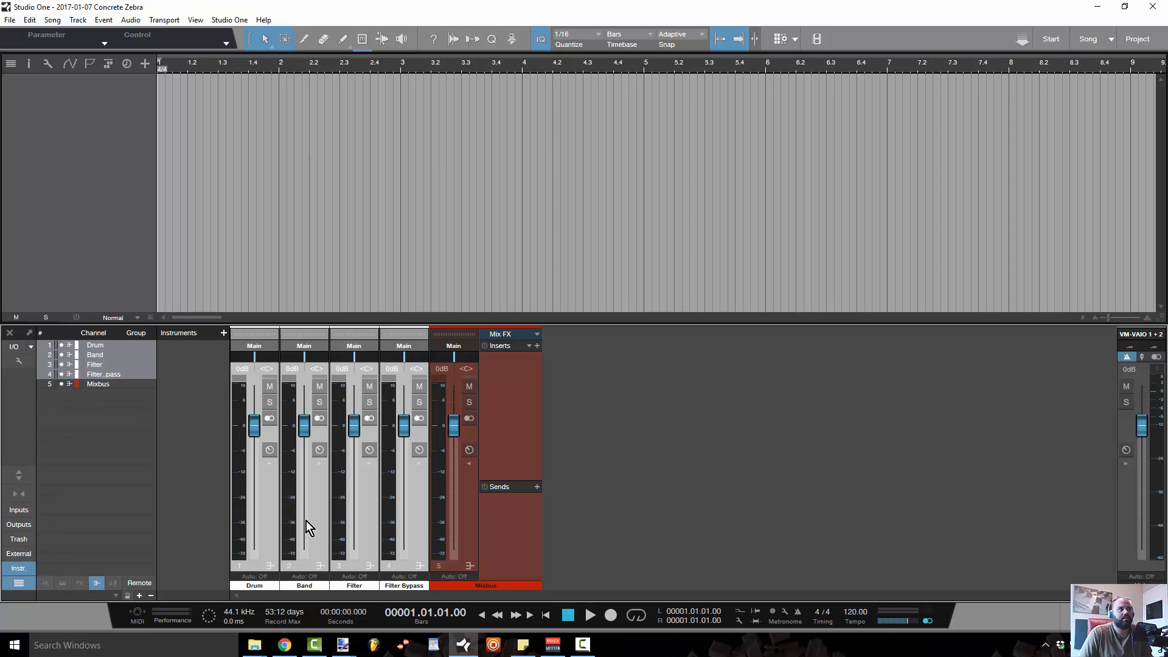
left_click(666, 469)
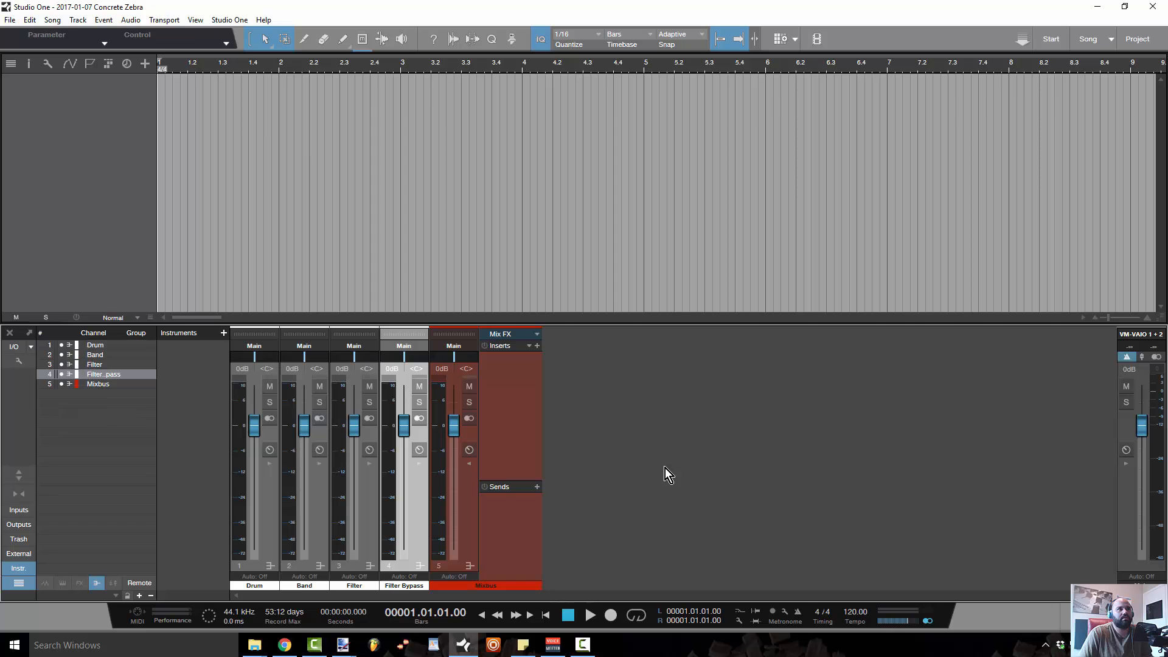
Add four FX channels to the mixer.
right_click(666, 469)
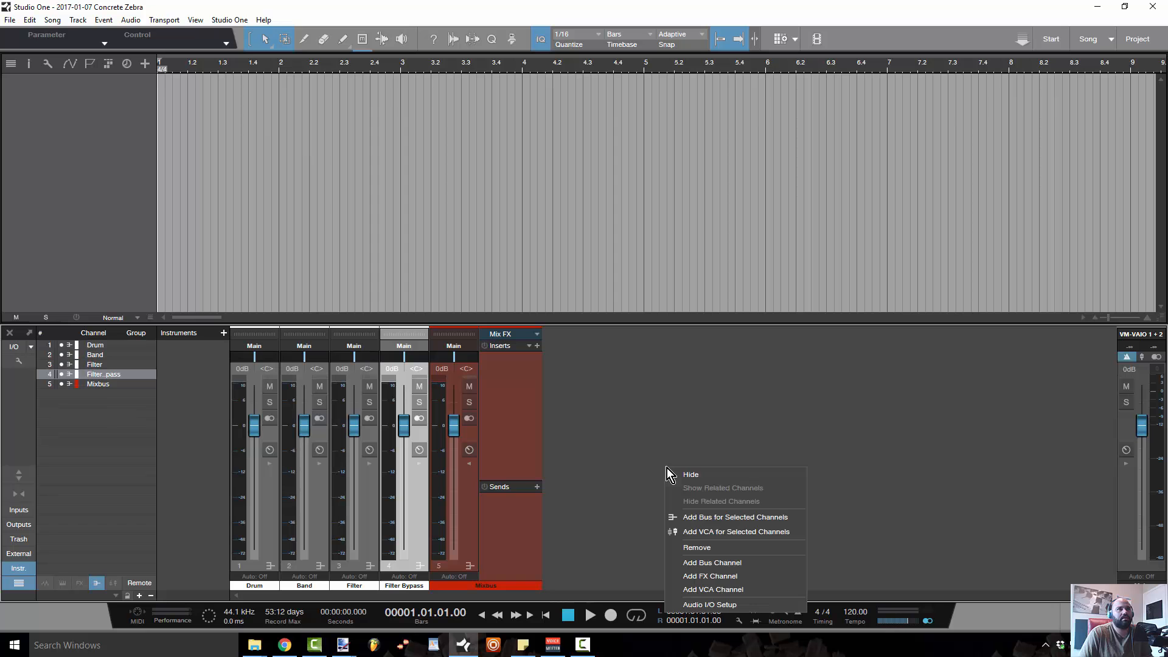
left_click(733, 573)
right_click(732, 535)
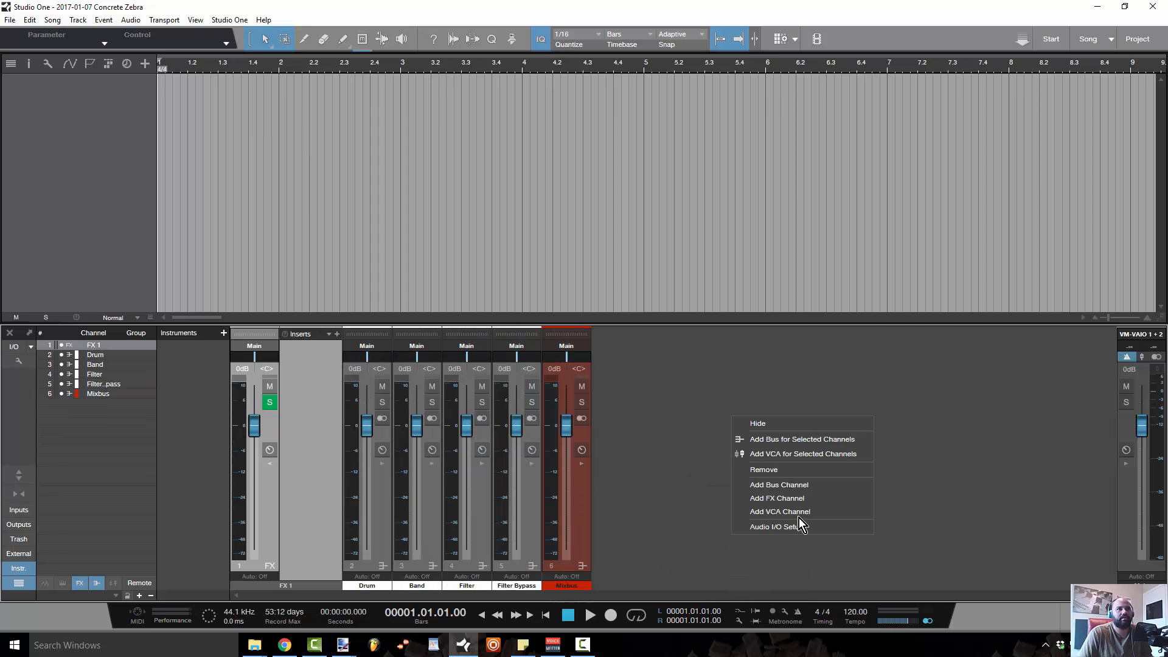
left_click(802, 509)
right_click(805, 503)
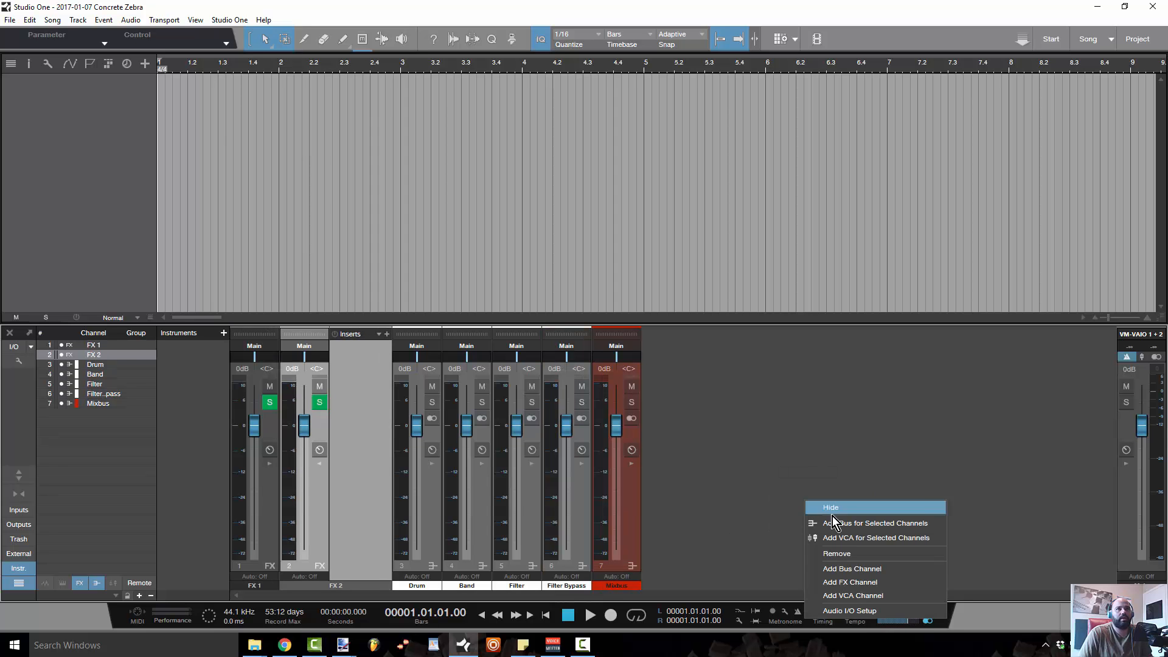
left_click(869, 572)
right_click(858, 518)
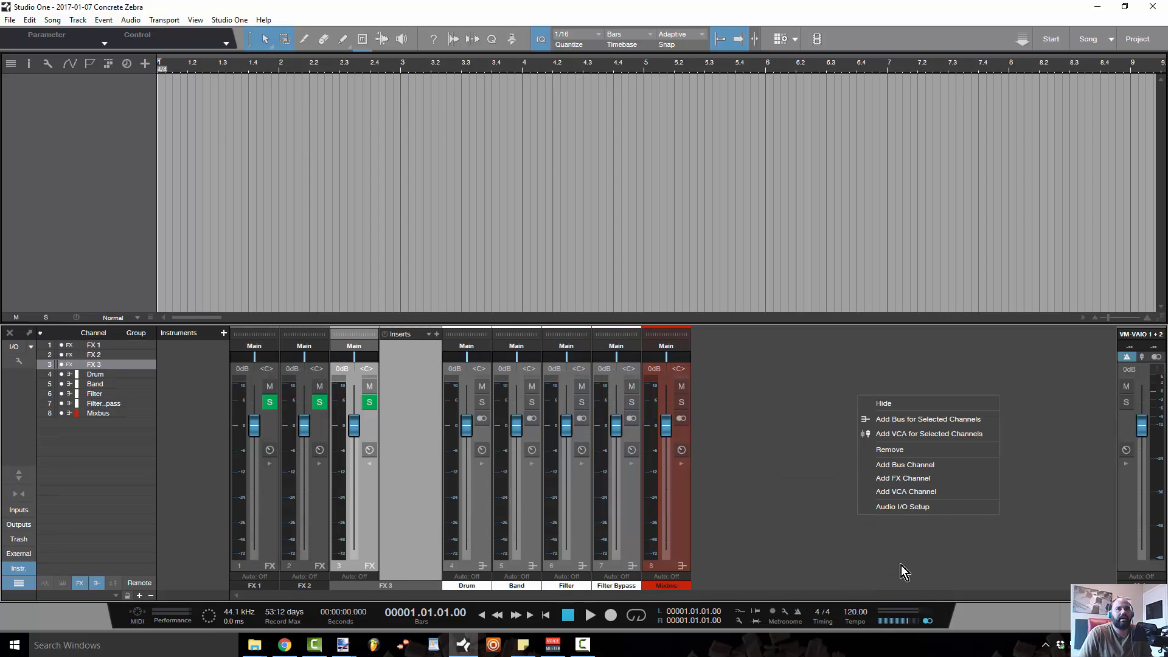
left_click(903, 478)
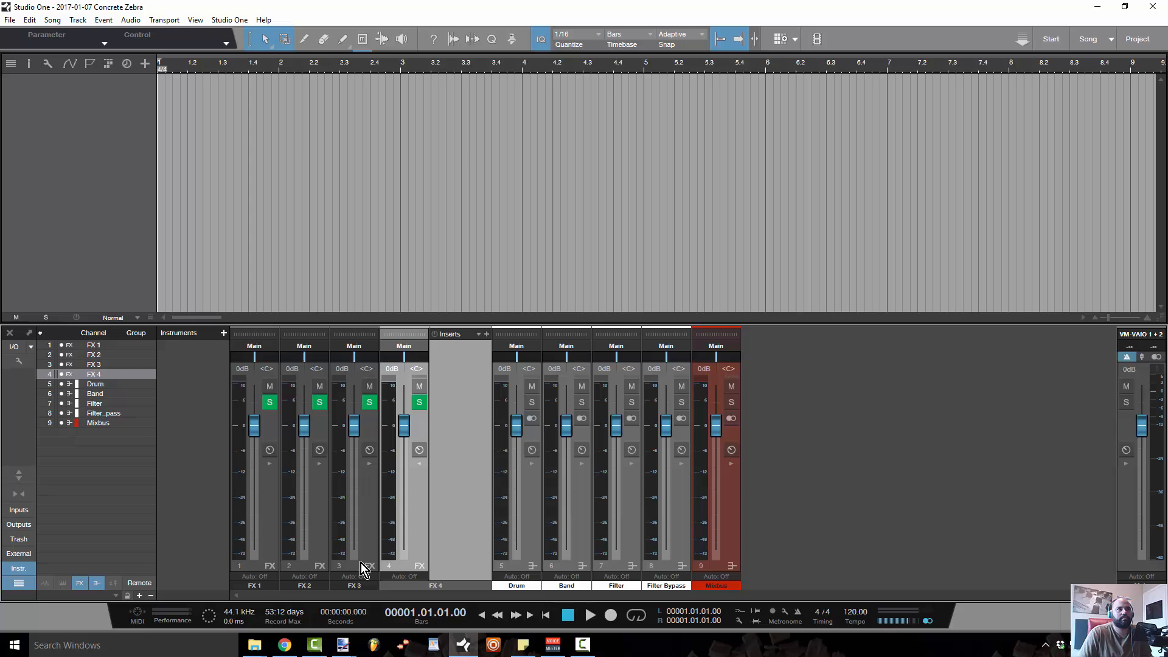
Rename the four FX channels plat, hall, ping pong and echo.
double_click(255, 586)
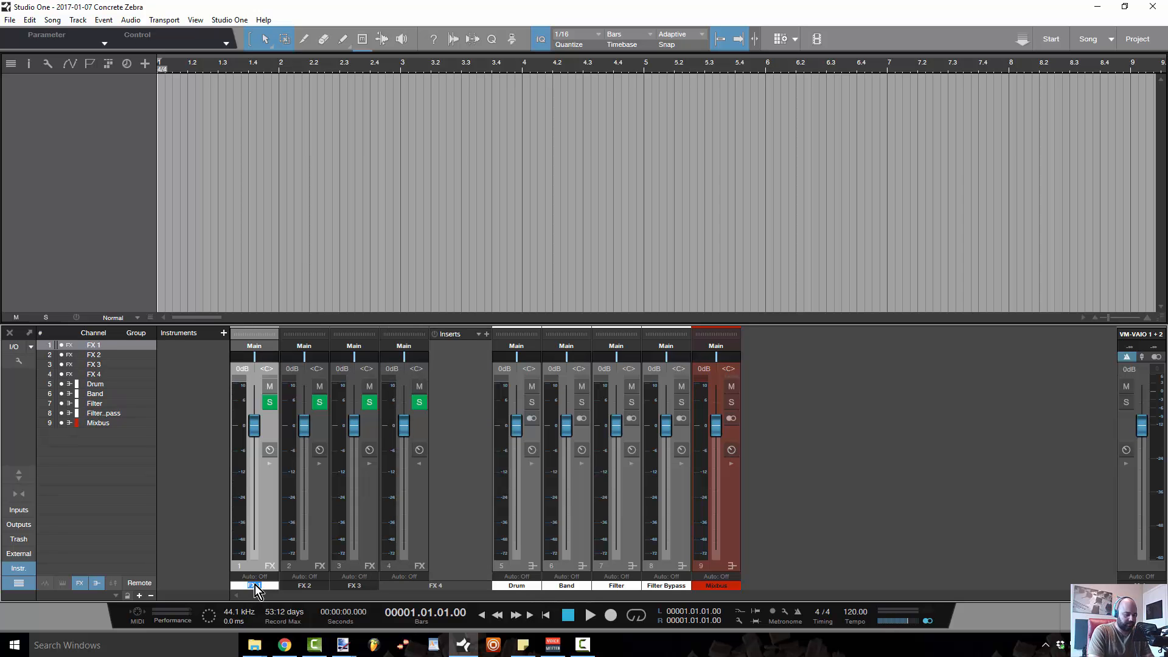
type("plat")
key("Tab")
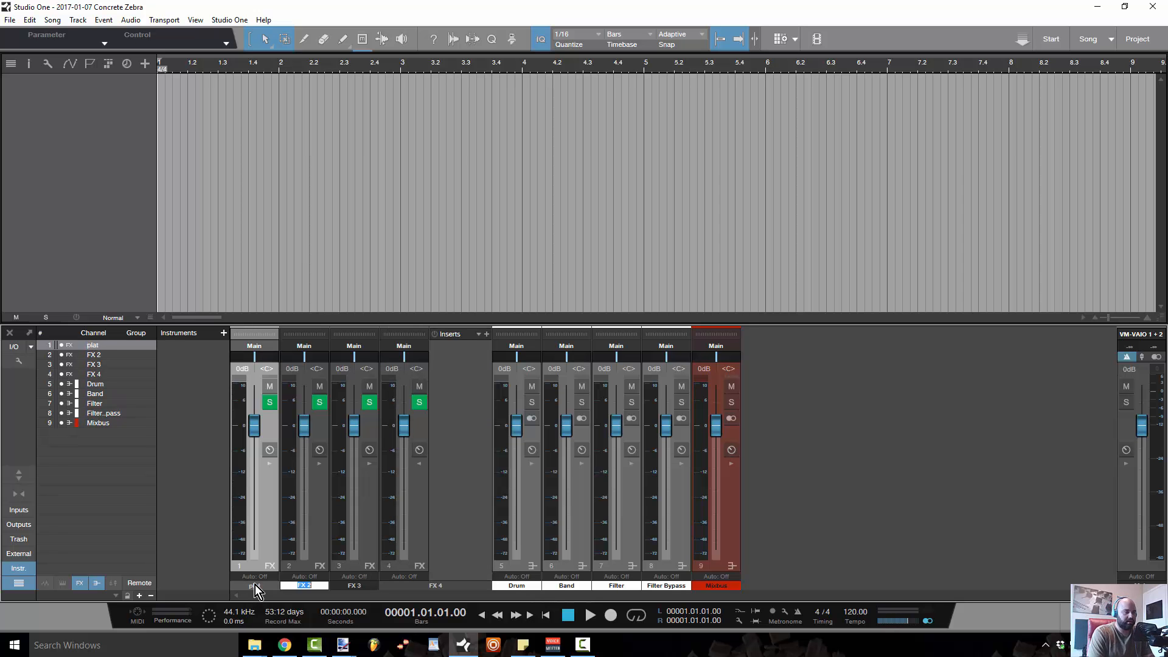
type("hall")
key("Tab")
type("ping")
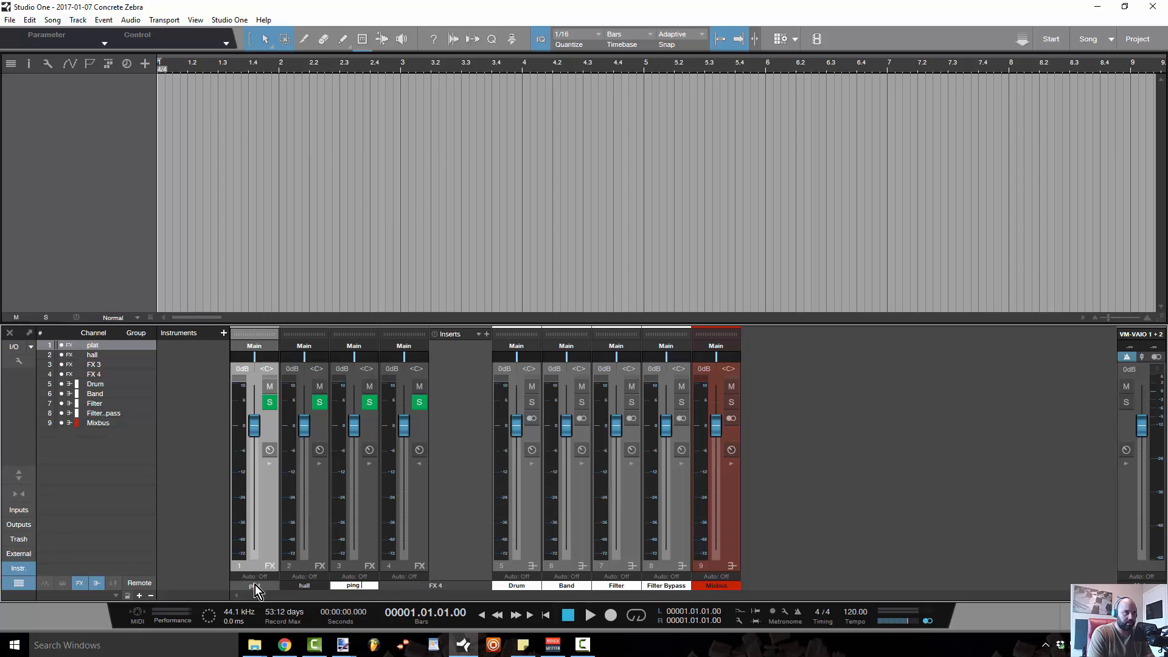
type(" pong")
key("Tab")
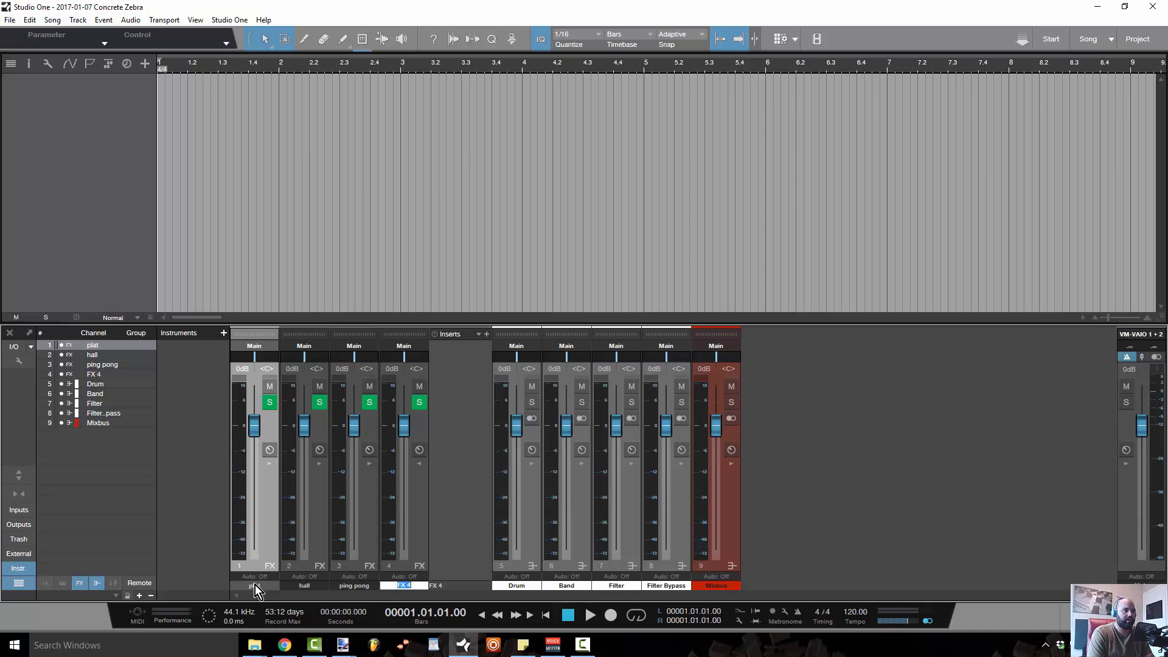
type("echo")
key("Tab")
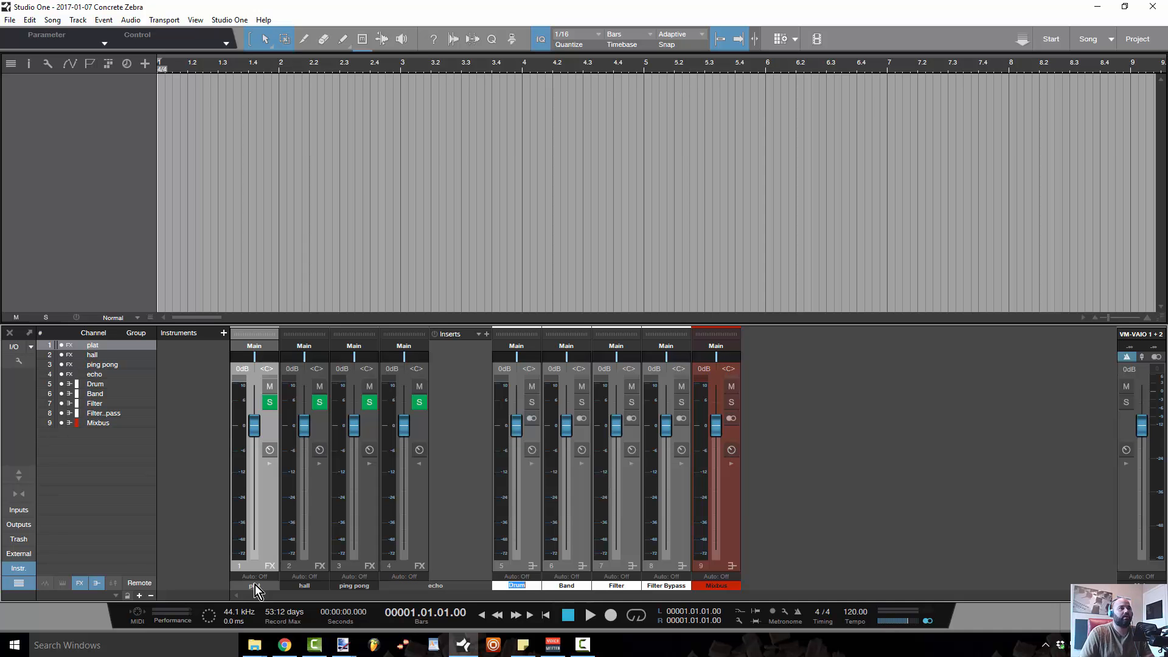
Insert a Beat Delay on the echo channel and set its beats to 1/2.
left_click(486, 335)
left_click(551, 251)
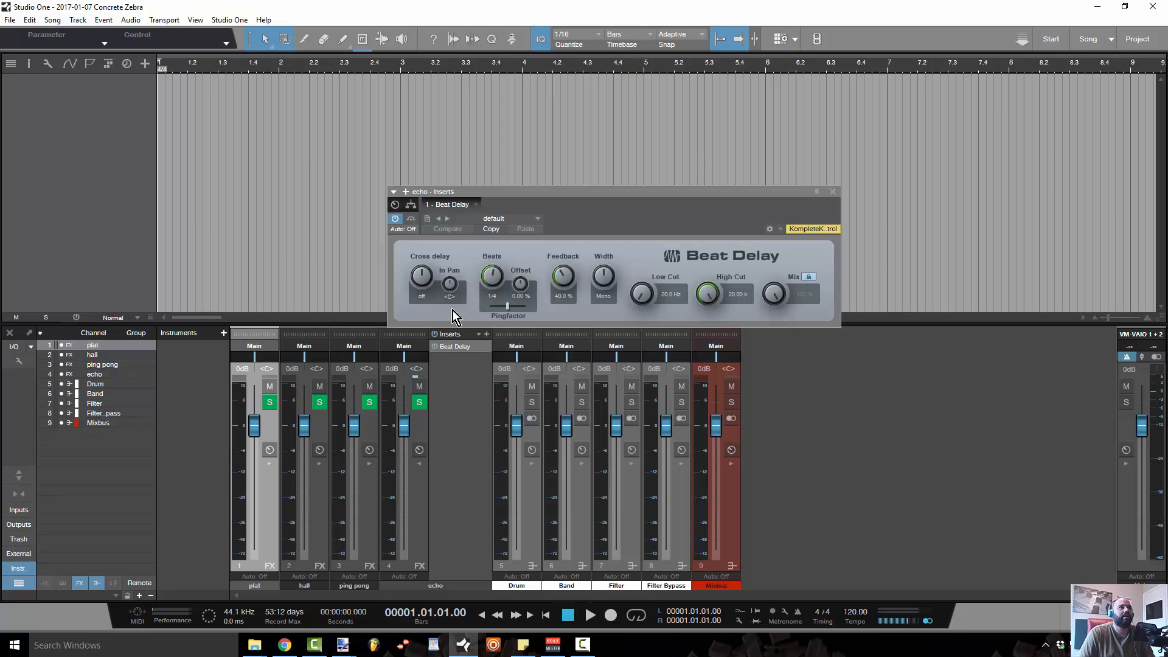
left_click_drag(493, 275, 521, 281)
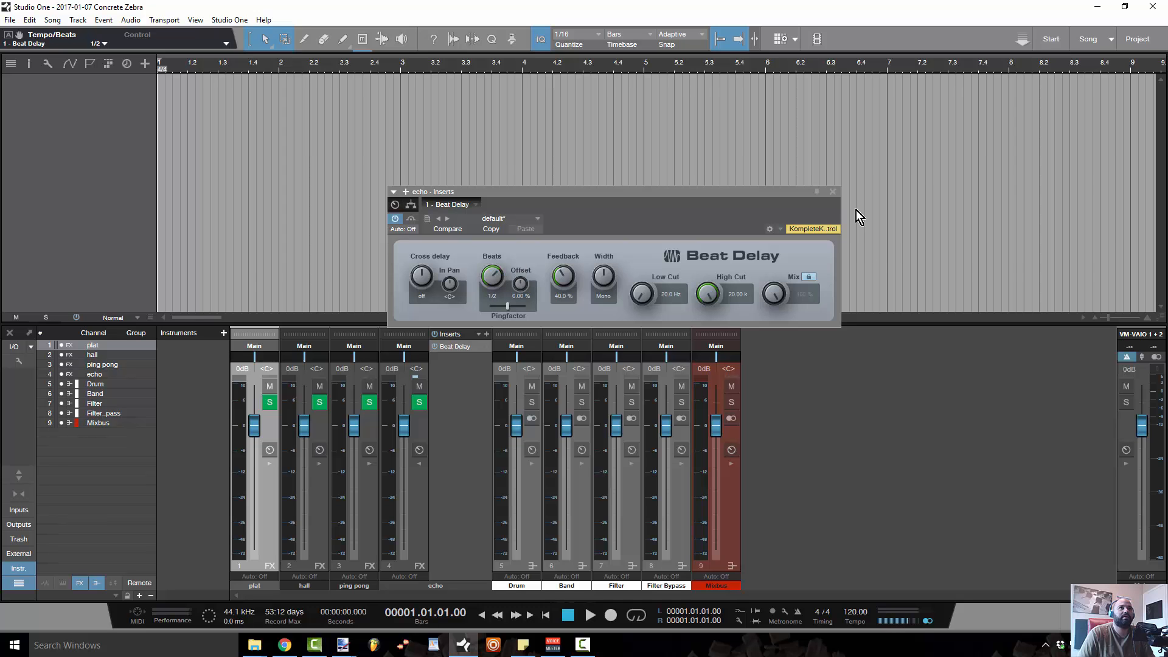
left_click(833, 192)
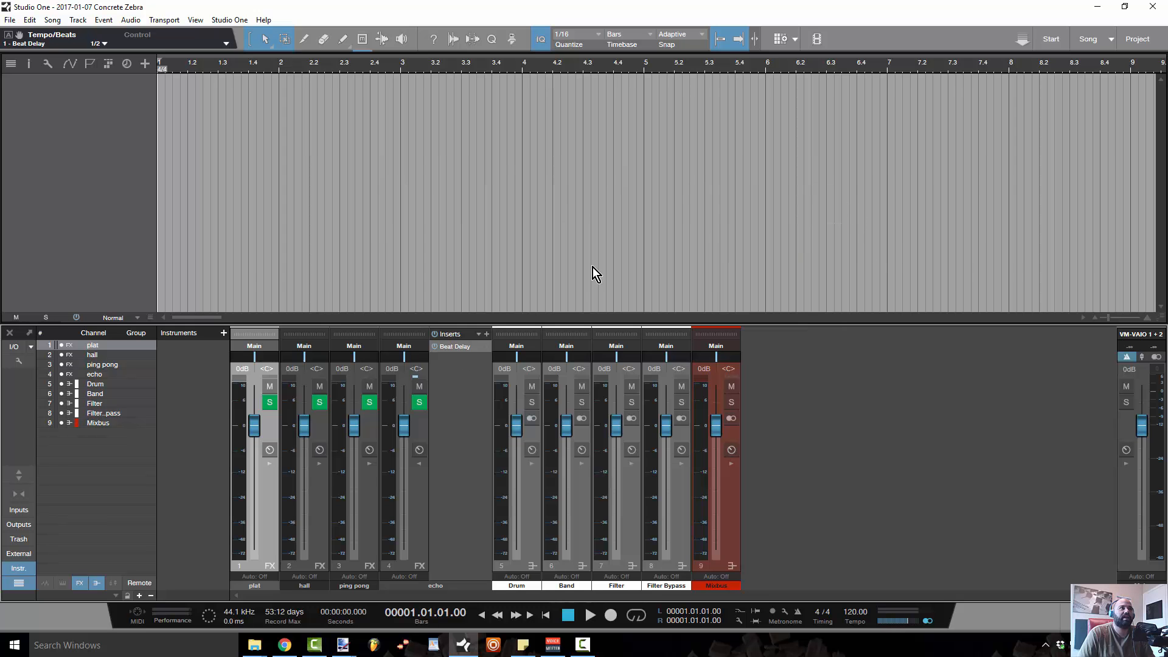
Copy the echo channel's Beat Delay to ping pong, set it to 1/8 beats with PingPong width, and collapse both channels' inserts.
left_click(370, 463)
left_click_drag(524, 350, 402, 356)
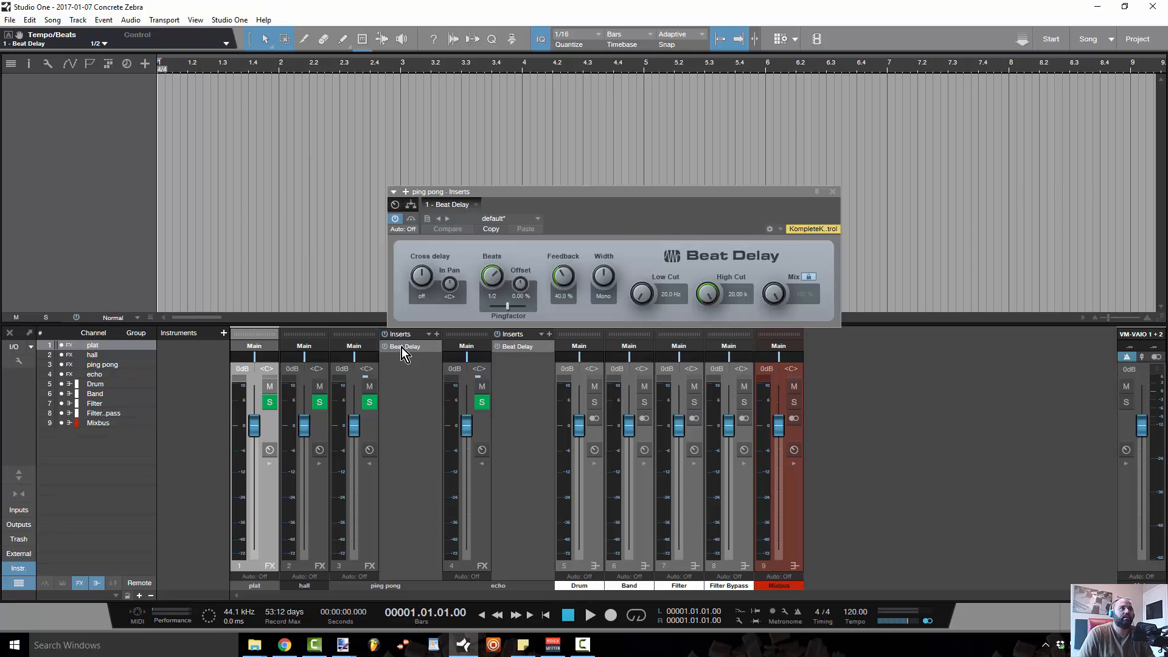
left_click_drag(494, 272, 510, 302)
left_click_drag(600, 281, 603, 356)
left_click_drag(498, 282, 505, 311)
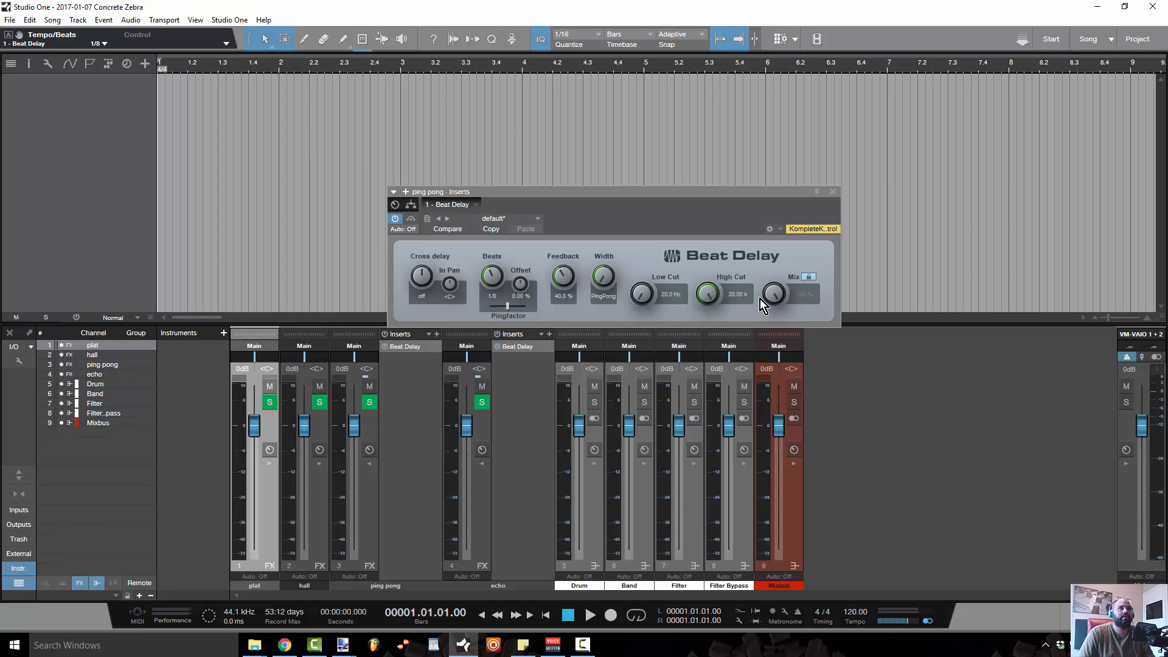
left_click(834, 193)
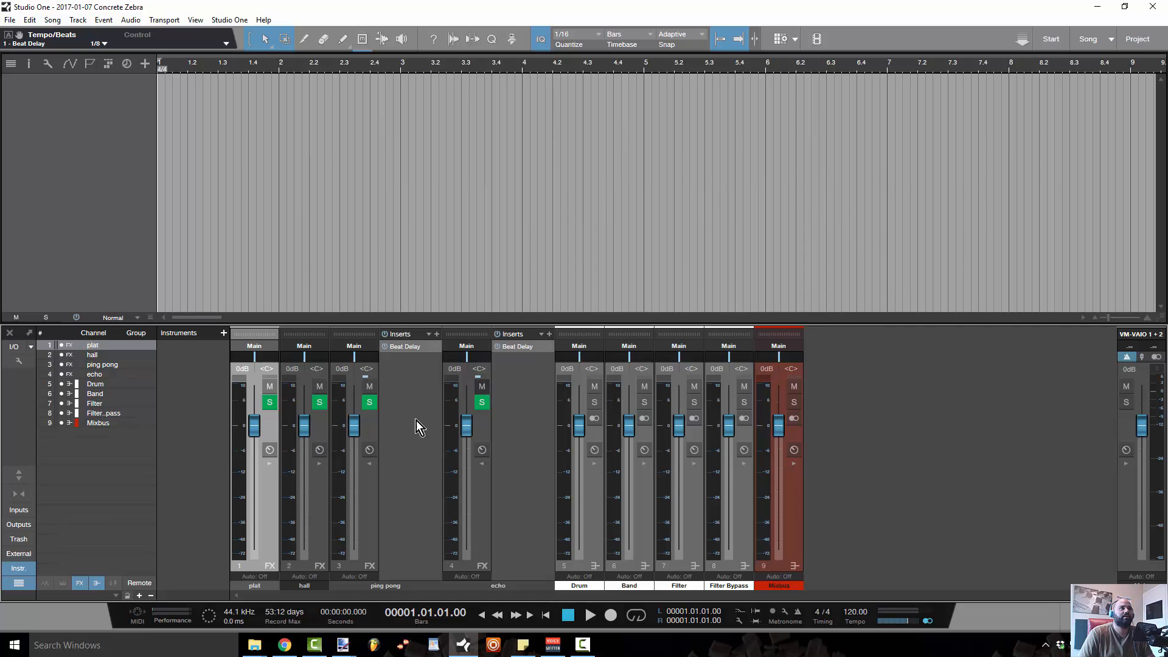
left_click(370, 465)
left_click(419, 463)
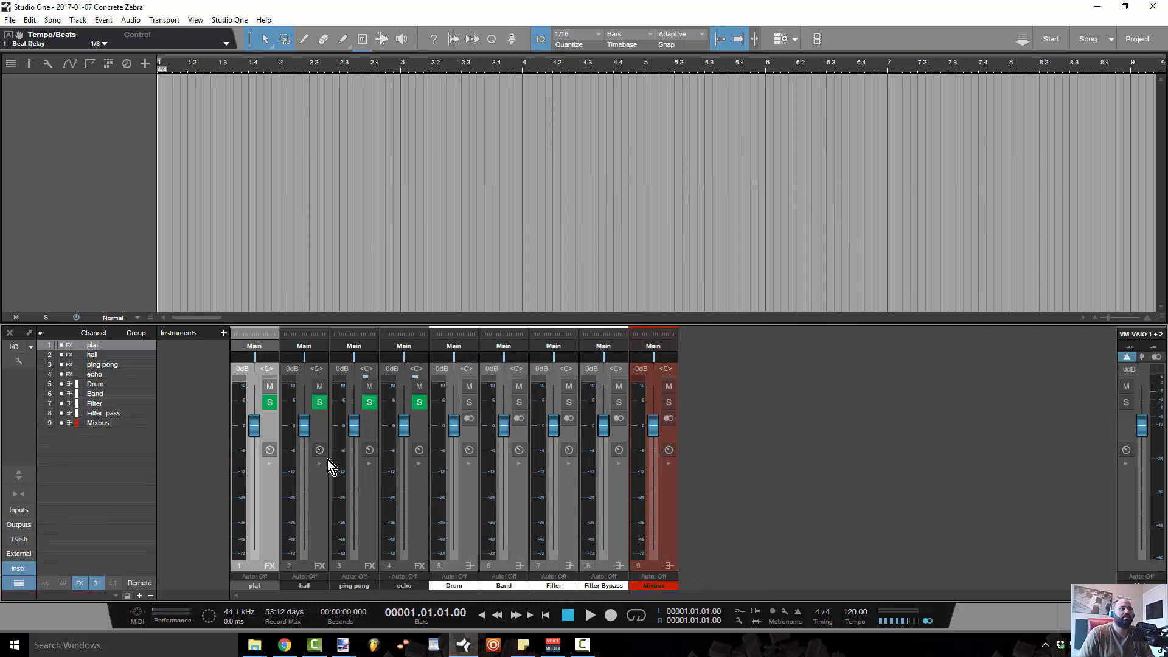
Expand the hall channel's inserts and add a Room Reverb.
left_click(319, 464)
left_click(387, 334)
scroll(461, 249, "down", 5)
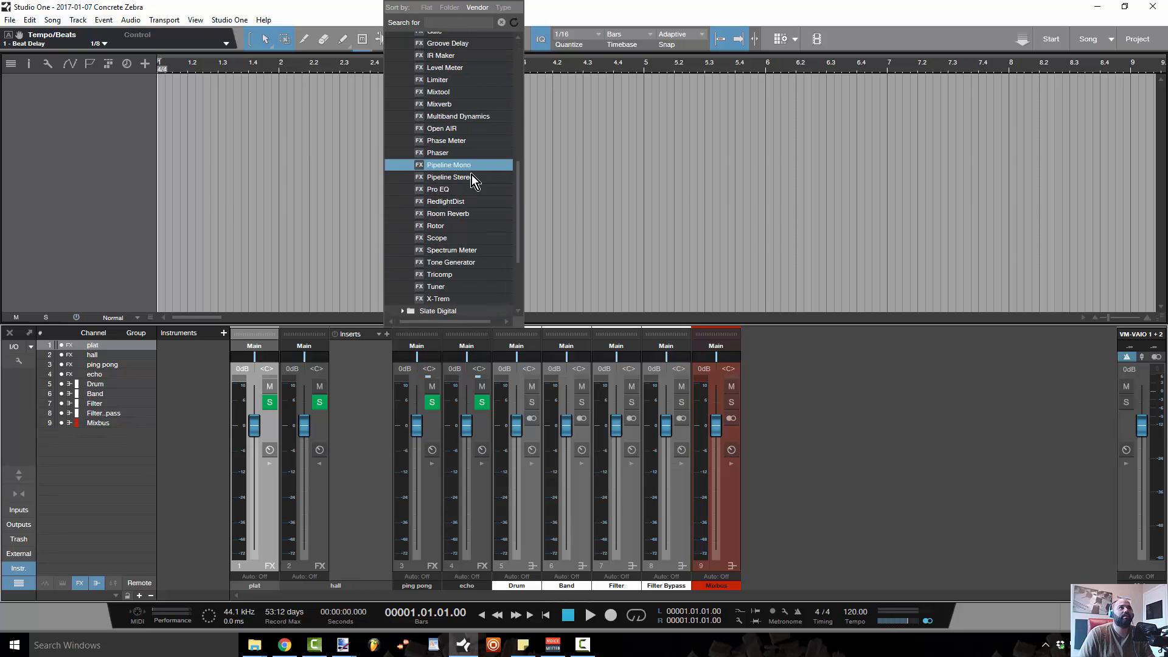
left_click(481, 214)
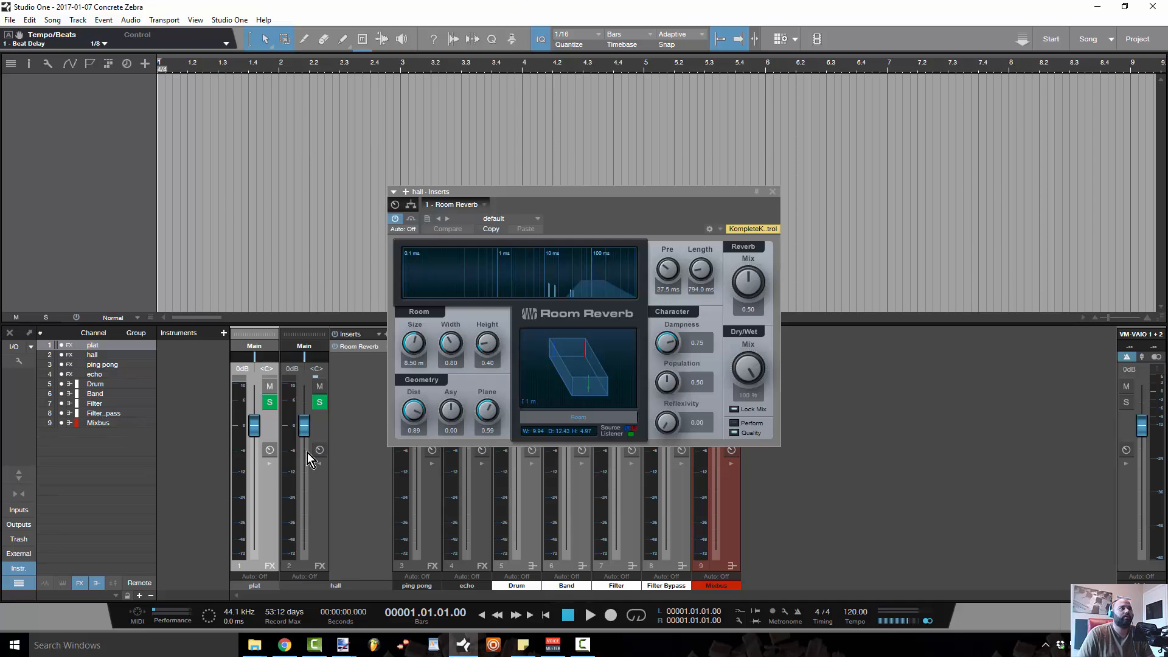
Copy the hall channel's Room Reverb to the plat channel and collapse both channels' inserts.
left_click(271, 463)
left_click_drag(539, 193, 757, 243)
left_click_drag(422, 348, 301, 355)
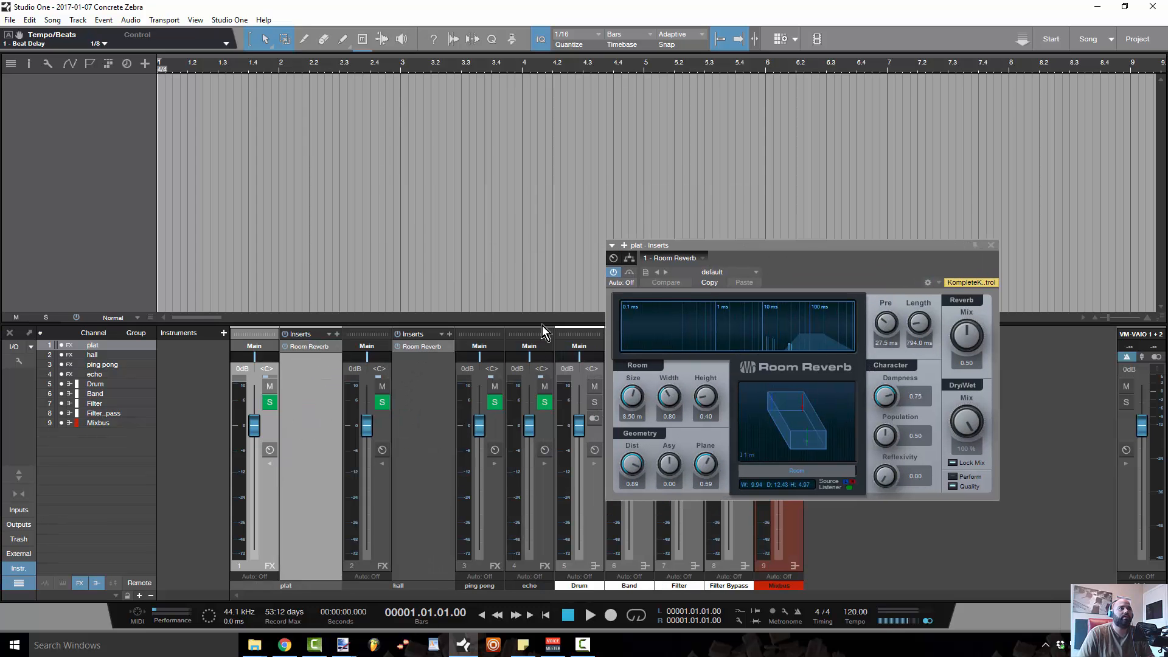
left_click(993, 246)
left_click(268, 464)
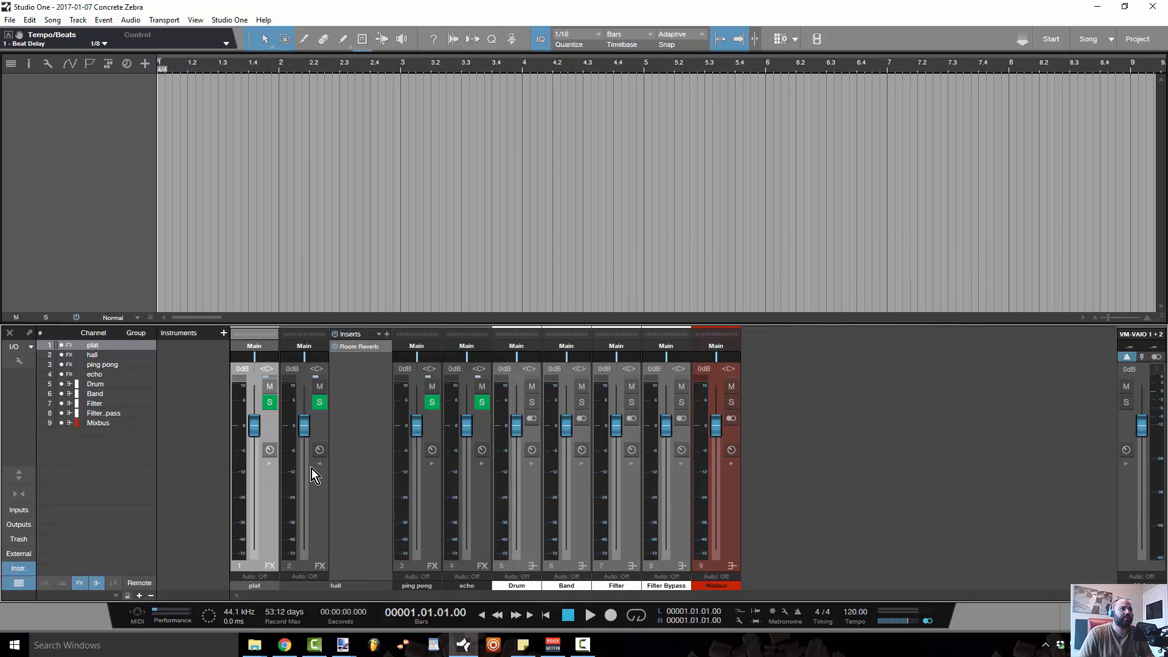
left_click(319, 464)
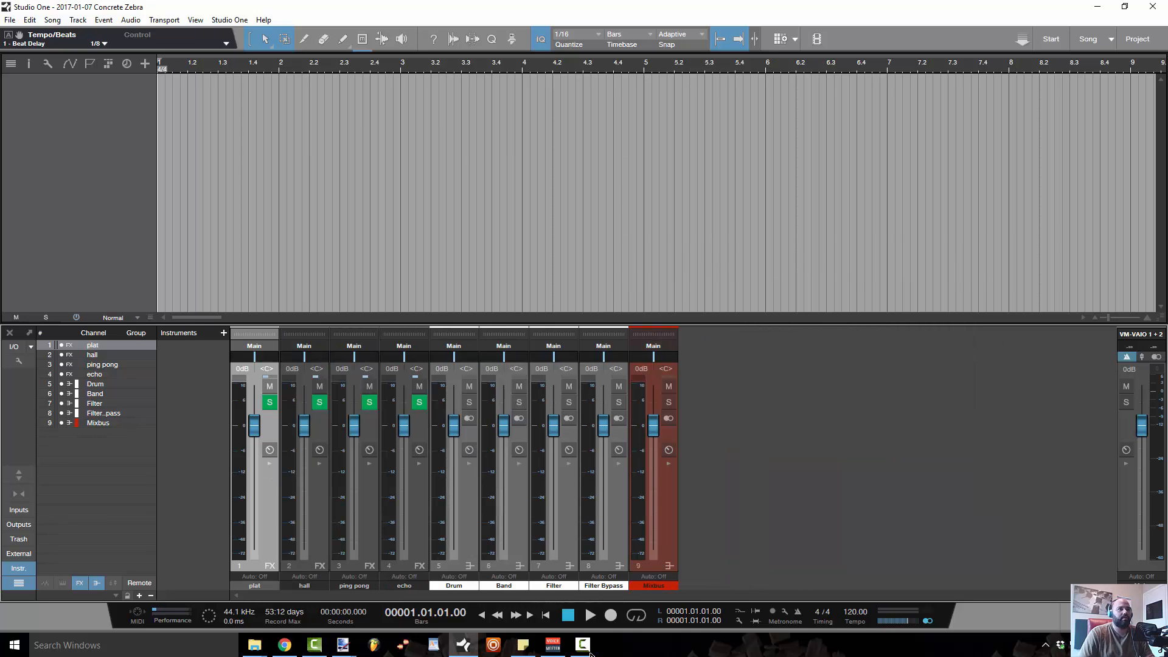
Consult the routing diagram in paint.net and route the plat, hall, ping pong, echo, Drum and Band channels to Filter.
mouse_move(345, 646)
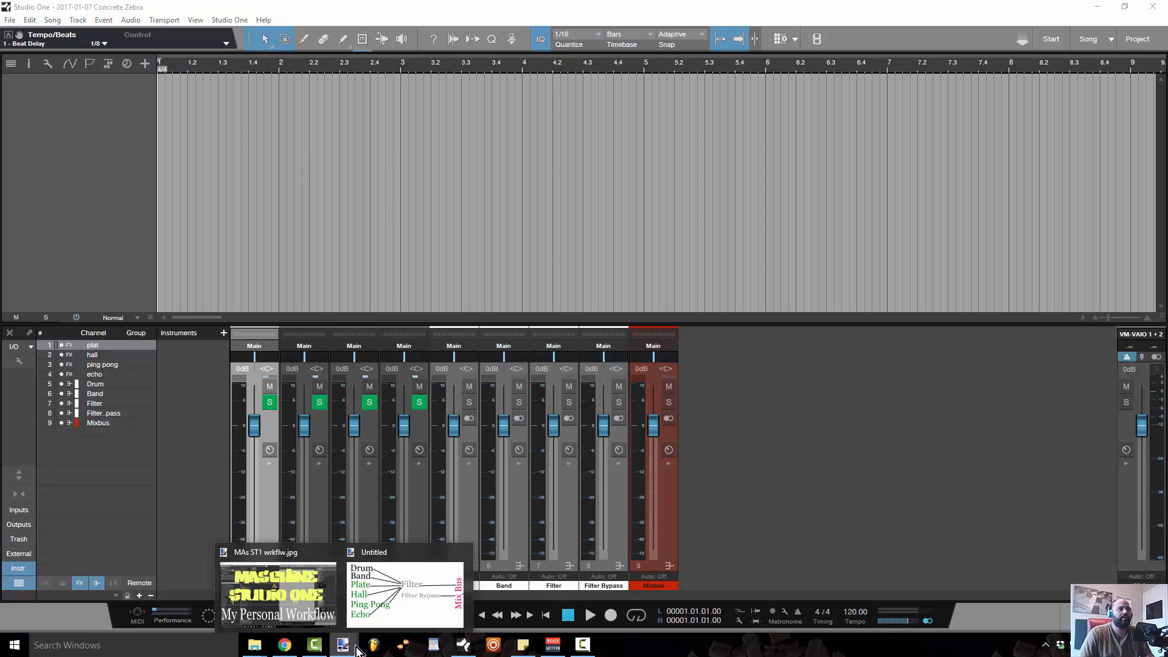
left_click(391, 616)
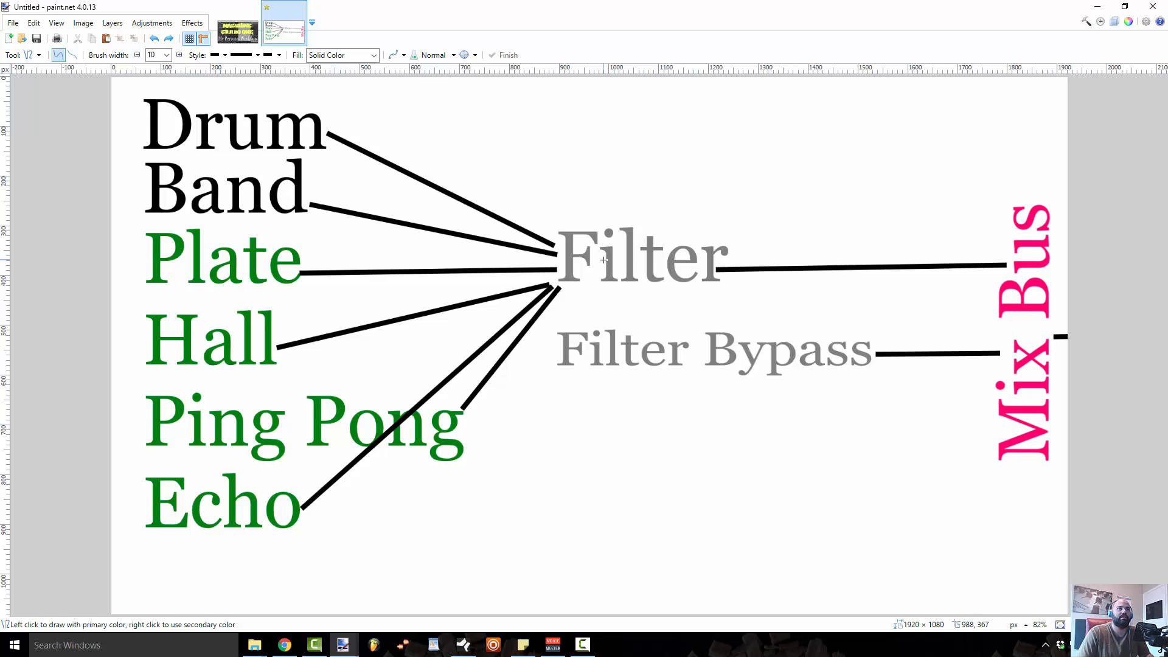
left_click(1098, 7)
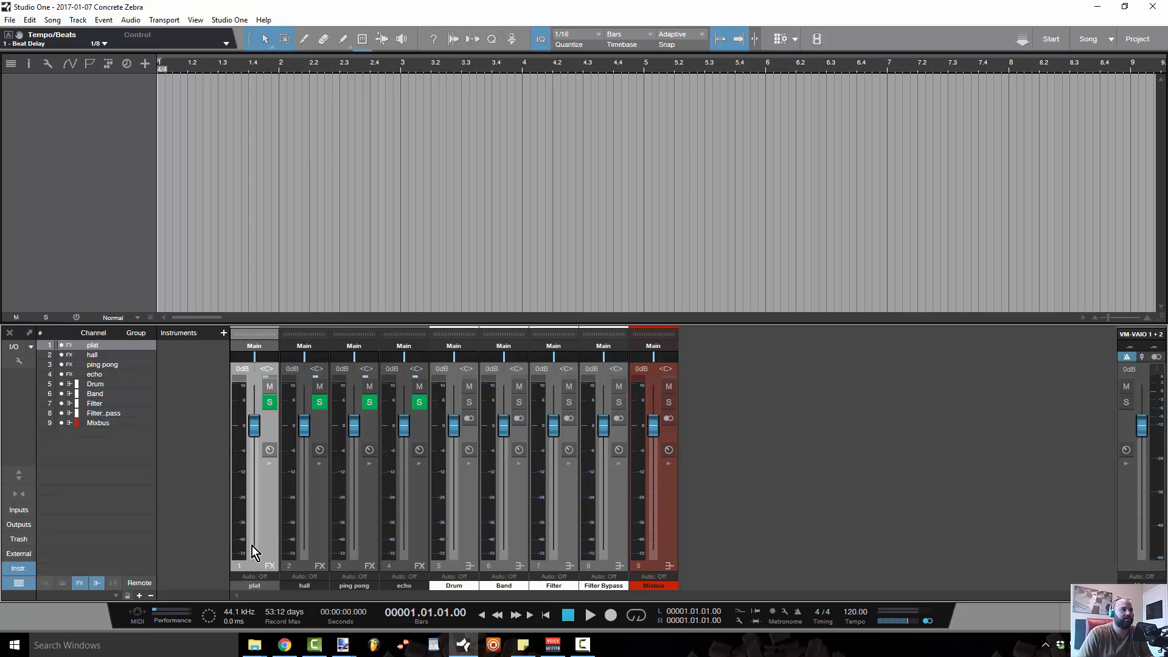
left_click(516, 520, "shift")
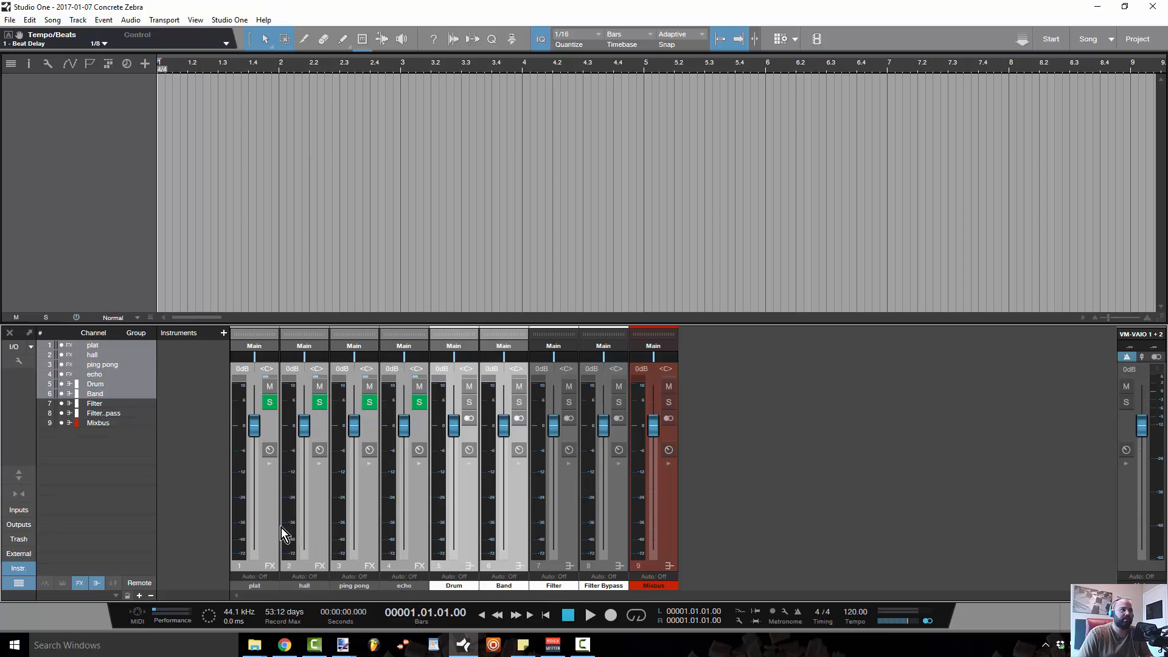
left_click(262, 347)
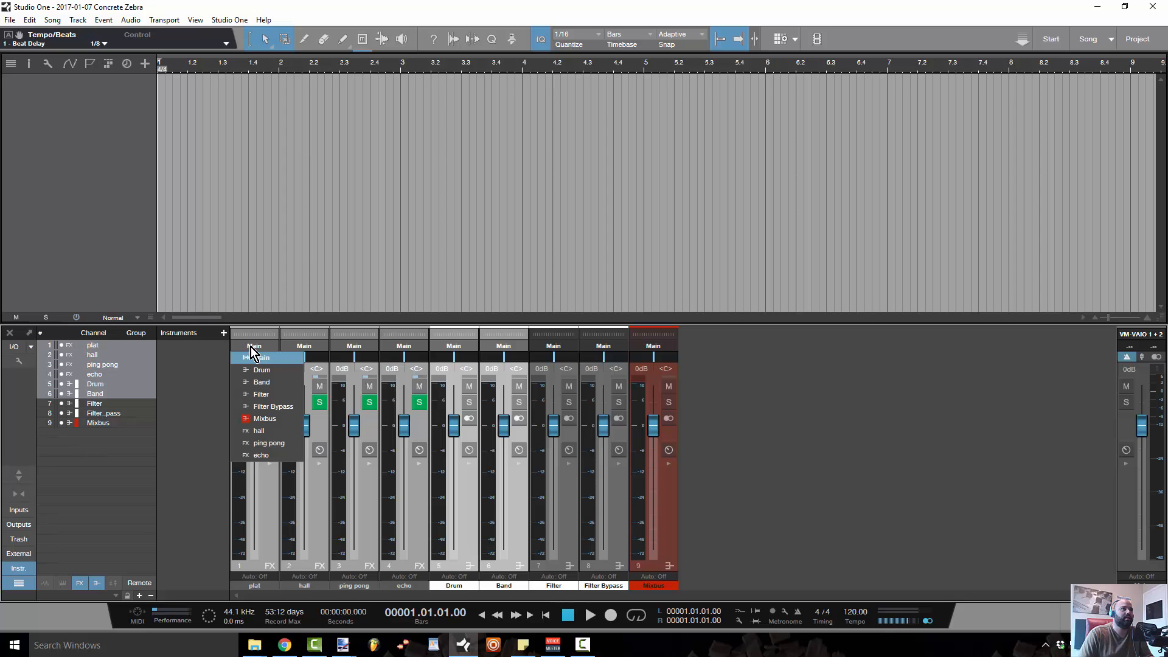
left_click(280, 393)
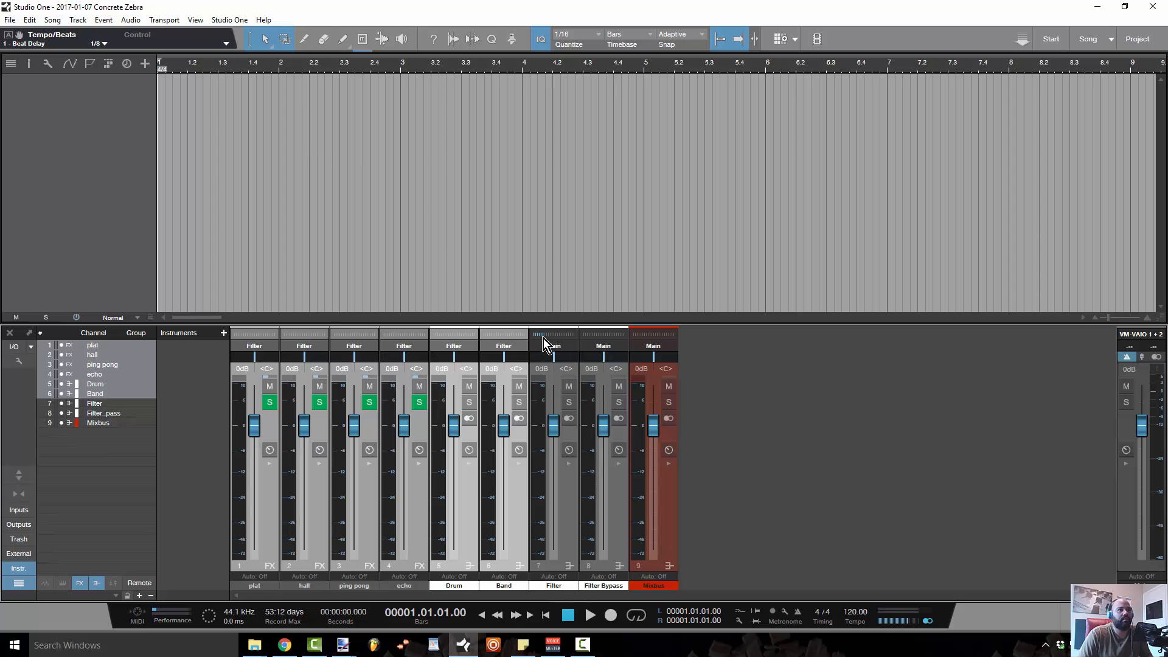
Route the outputs of the Filter and Filter Bypass bus channels to Mixbus.
left_click(569, 535)
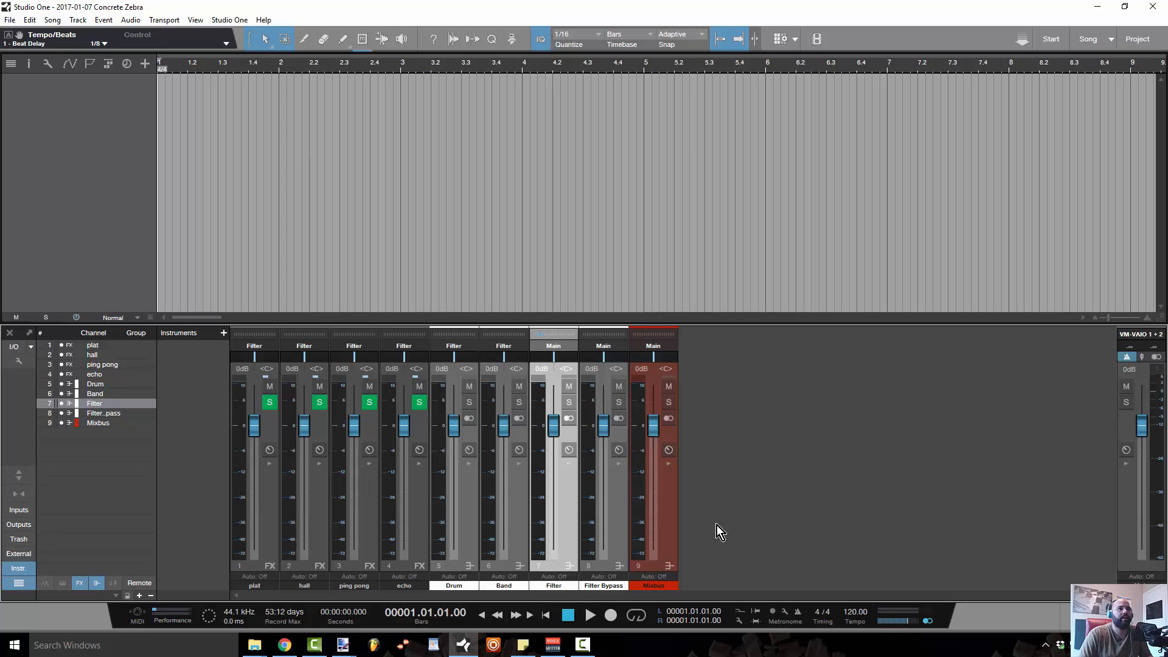
left_click(619, 345)
left_click(631, 406)
left_click(571, 349)
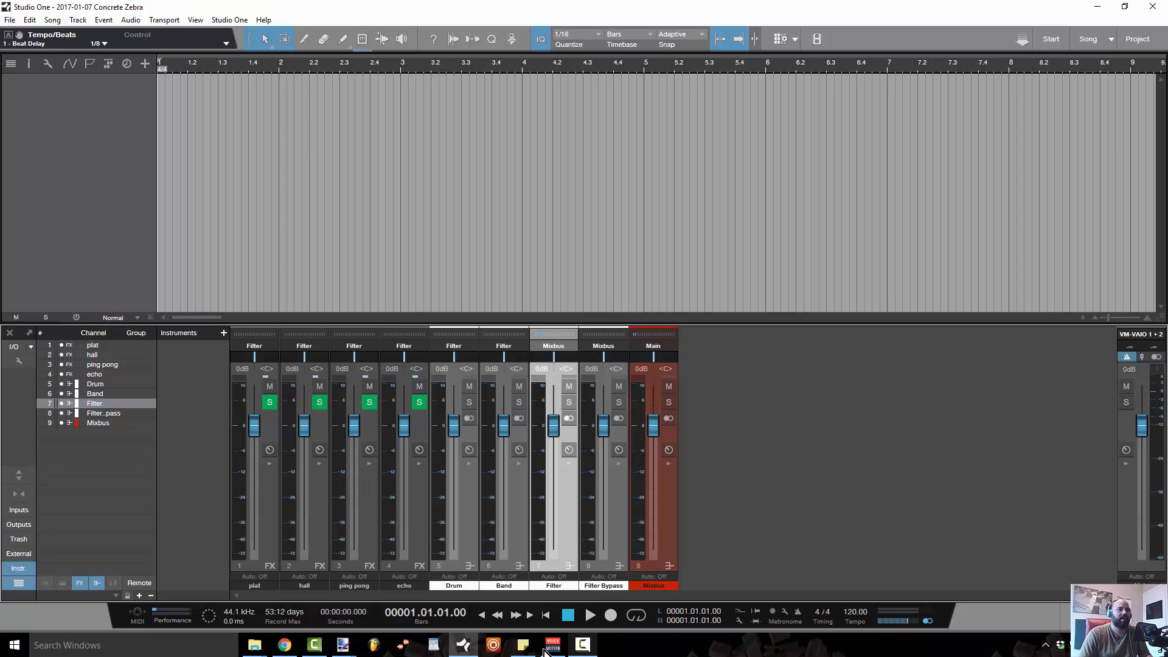
Review the routing diagram in paint.net again to verify the bus connections, and return to Studio One.
left_click(435, 646)
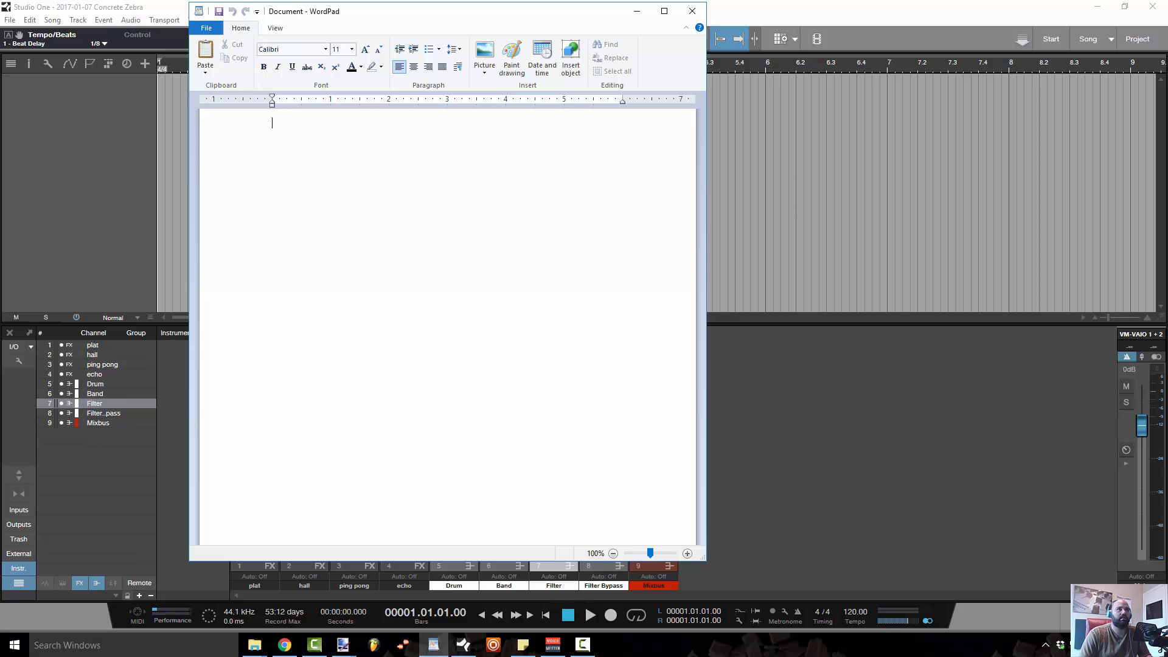
left_click(692, 10)
mouse_move(343, 647)
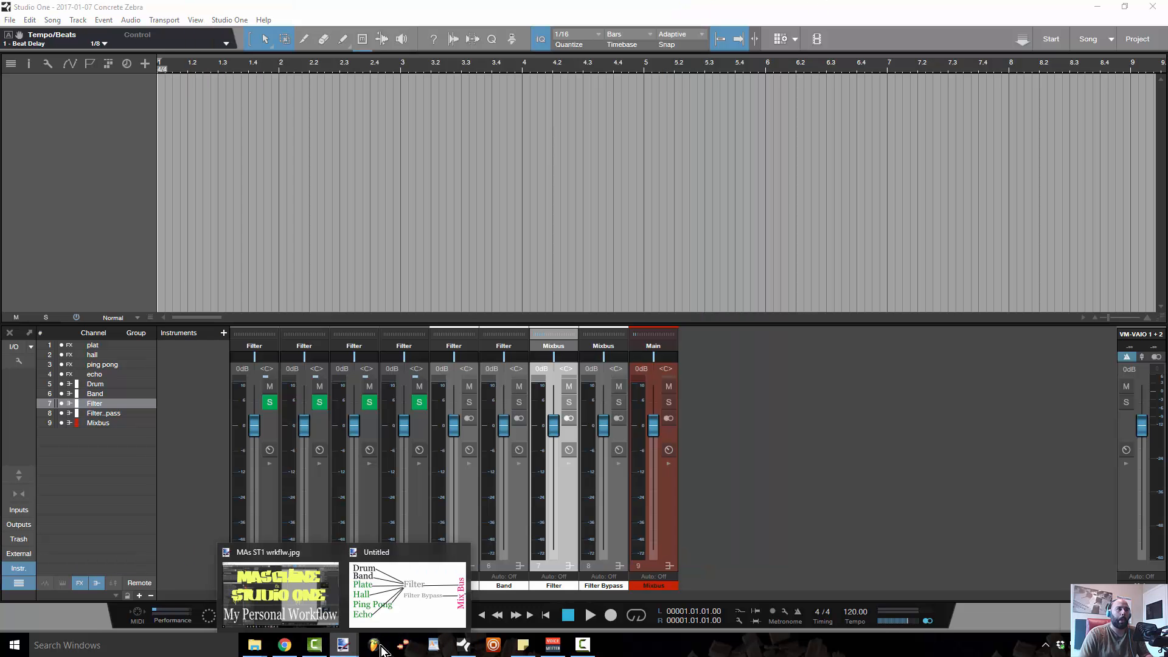
left_click(434, 600)
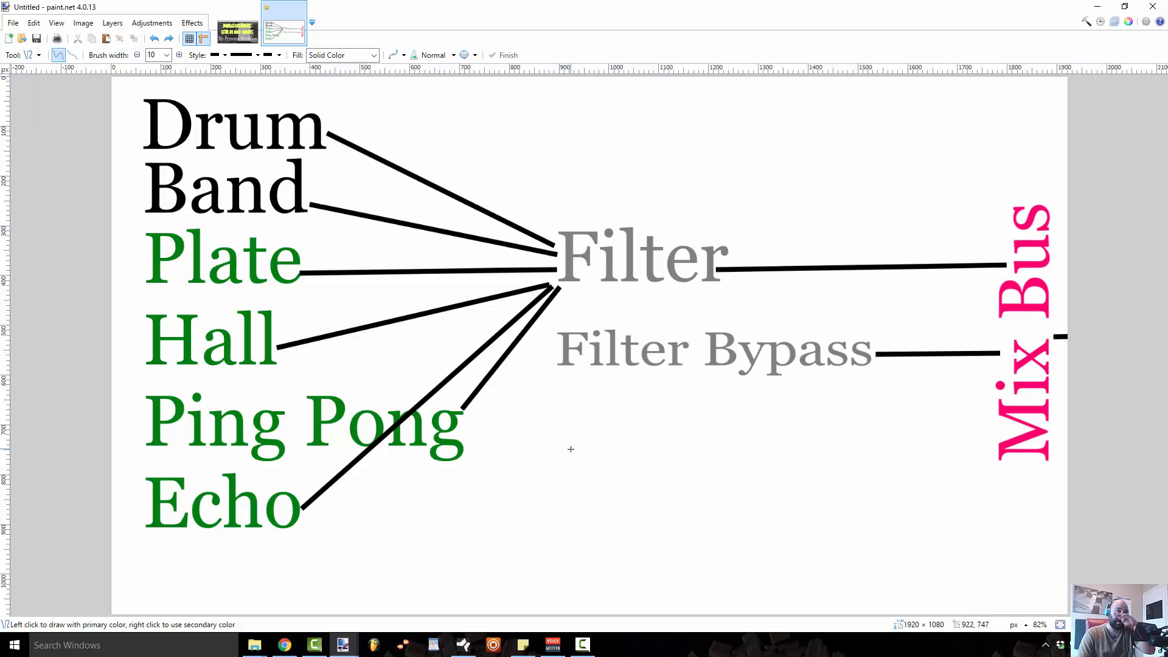
left_click(1103, 2)
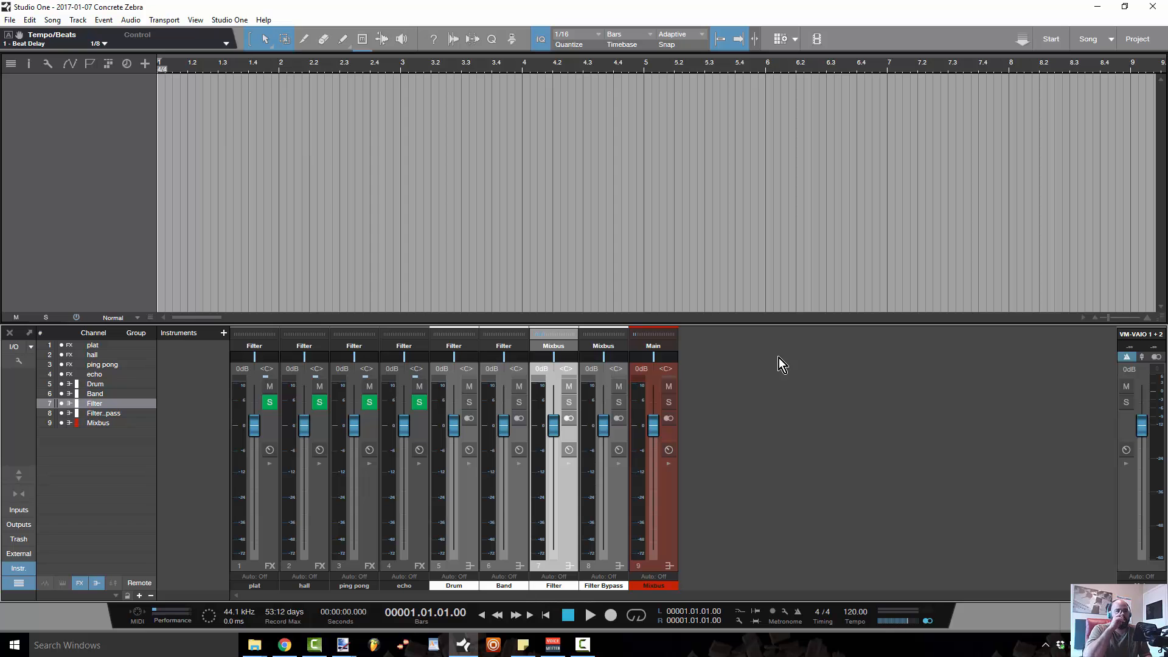
Add a SampleOne instrument track from the browser and duplicate it to make five SampleOne tracks.
key("F5")
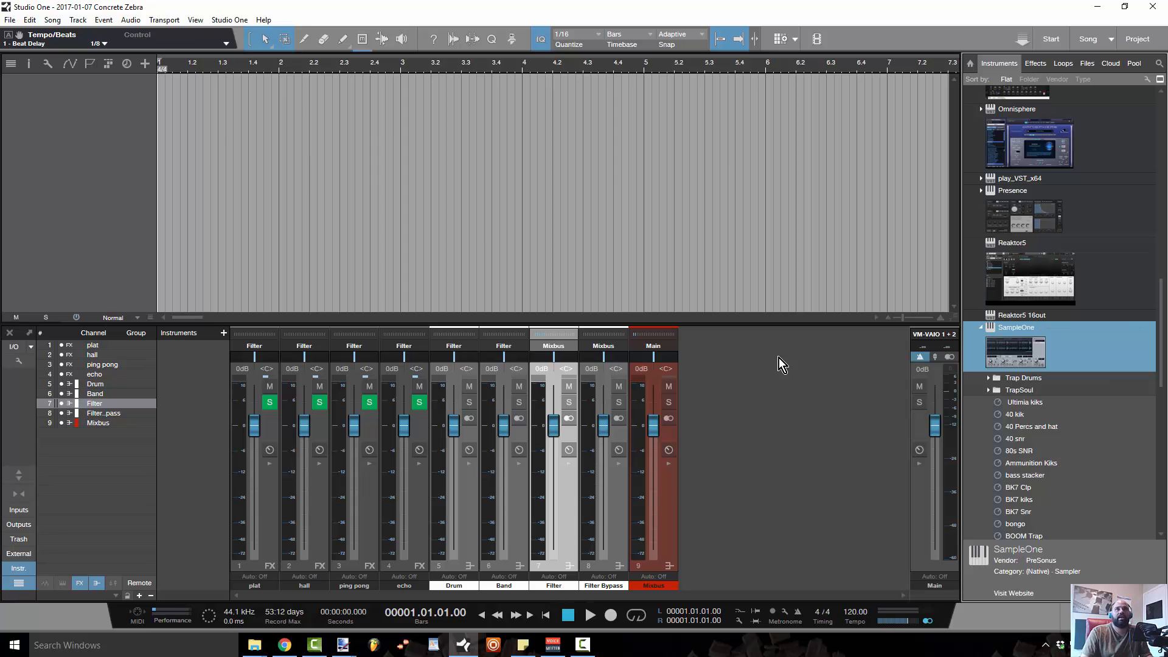
left_click_drag(1031, 356, 233, 179)
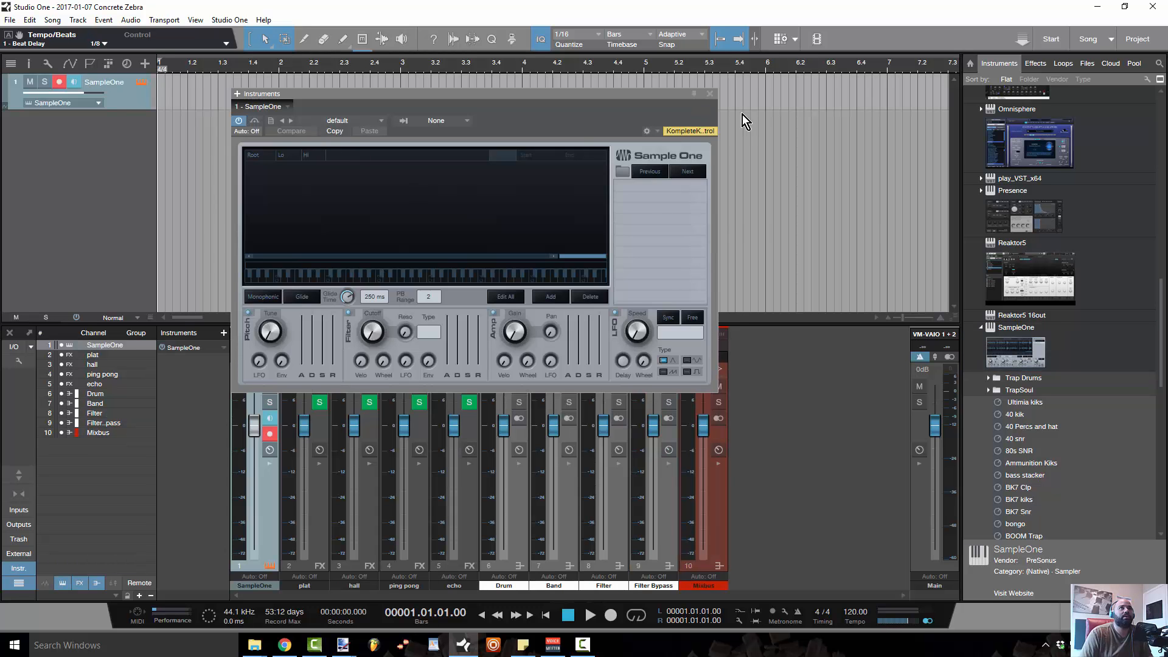
left_click(710, 94)
left_click_drag(119, 97, 122, 247)
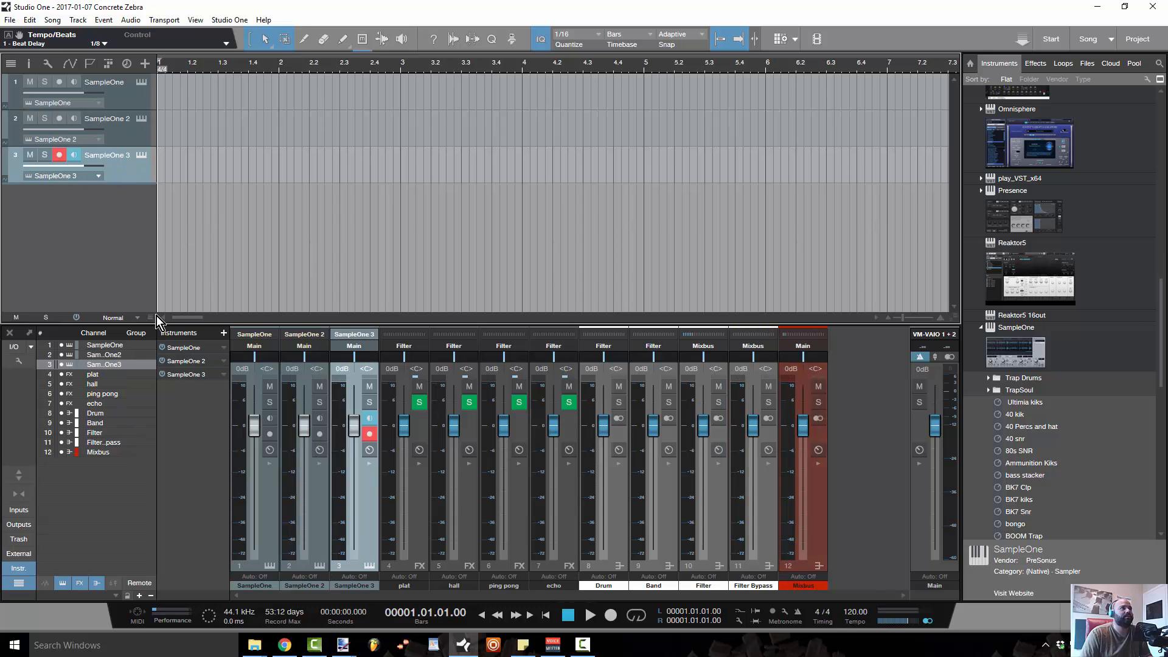
left_click_drag(132, 197, 125, 247)
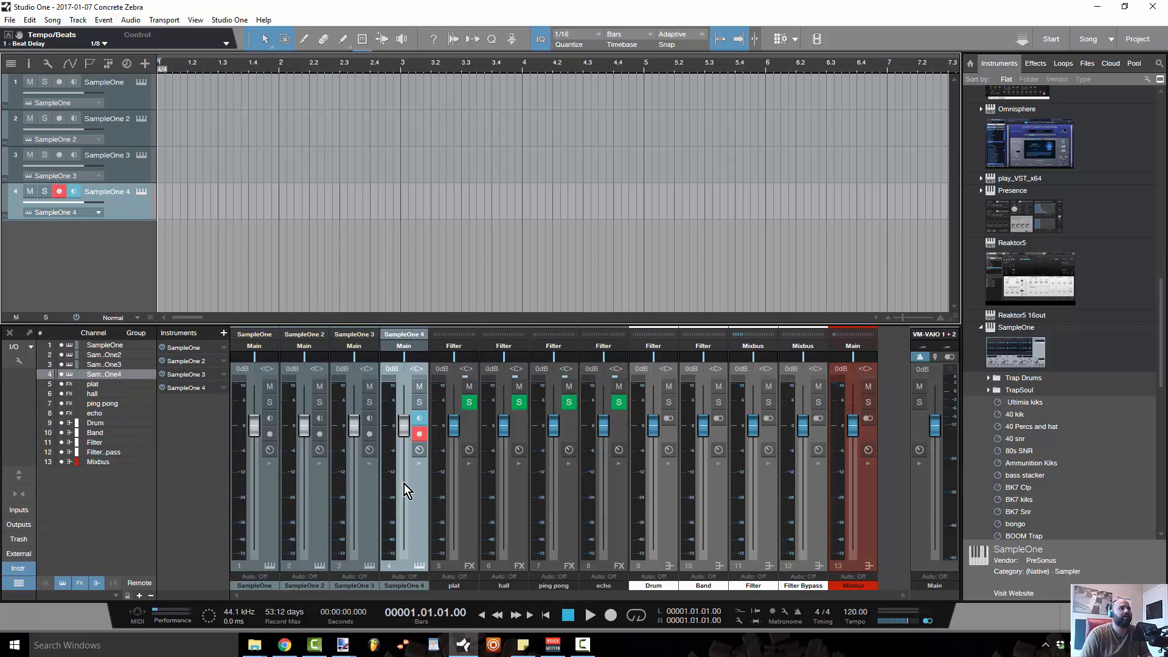
Color all five SampleOne channels red and route their outputs to the Drum bus.
left_click(274, 527)
left_click(459, 585, "shift")
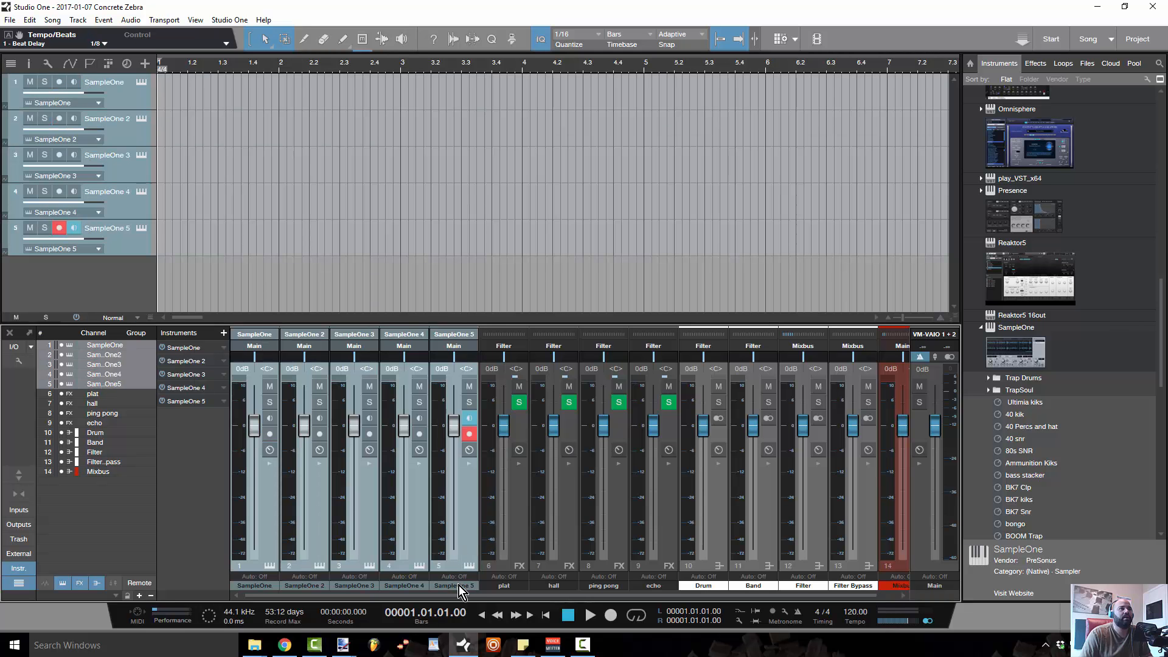
right_click(459, 585)
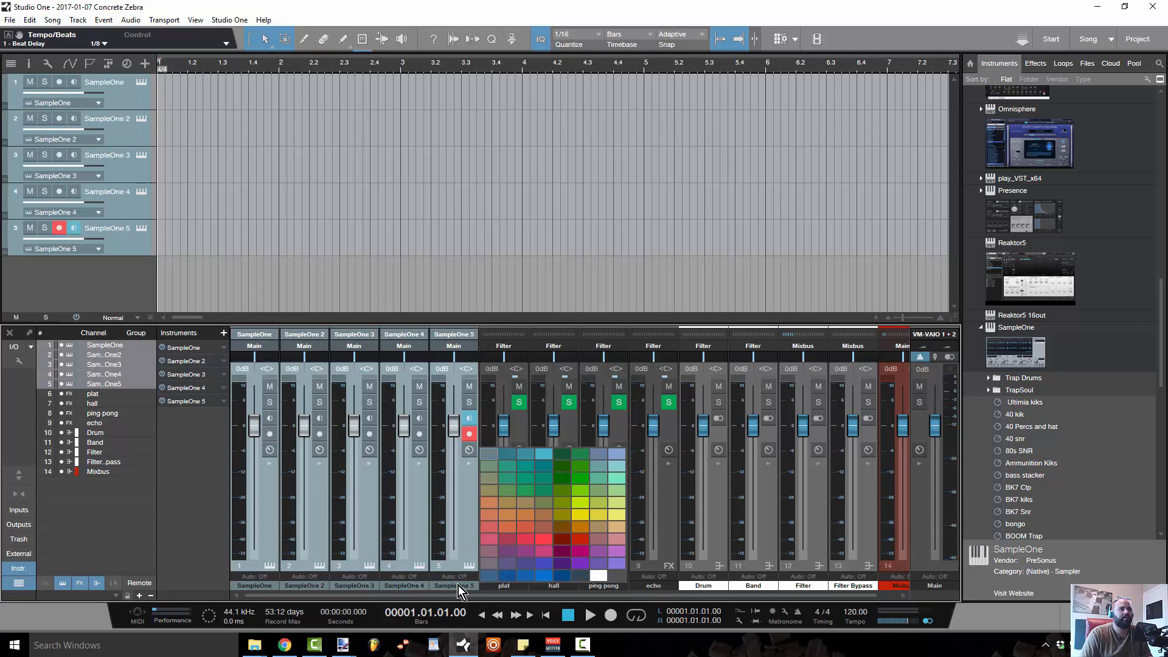
left_click(575, 545)
left_click(255, 345)
left_click(266, 371)
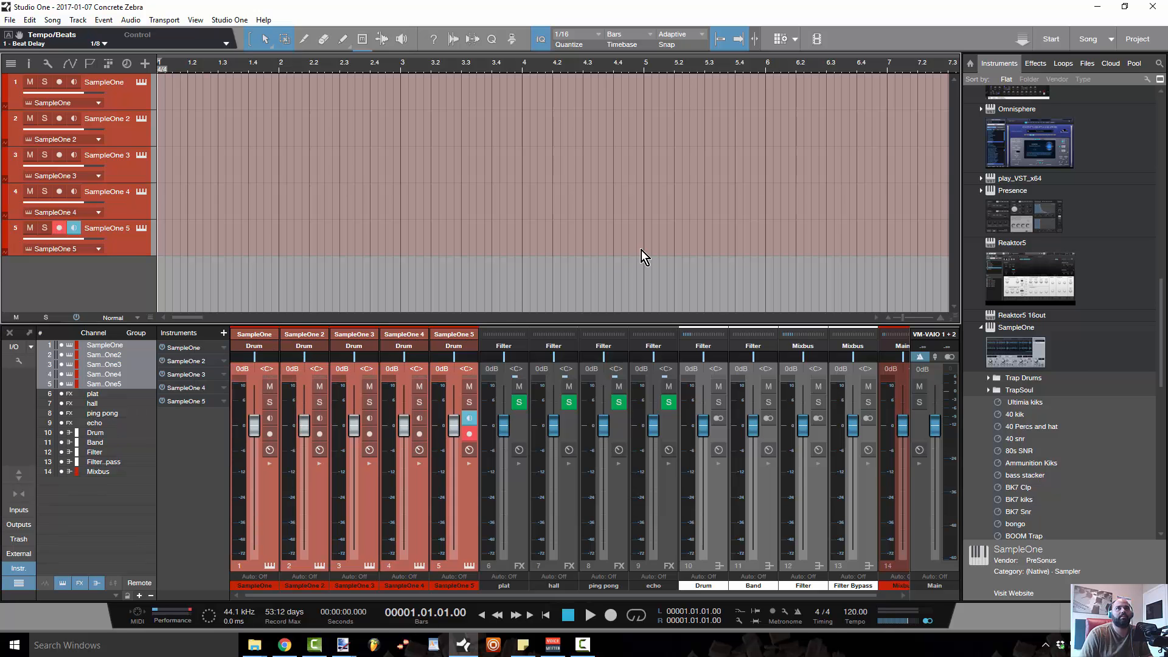
Add an Omnisphere track and a Nexus track below the SampleOne tracks, and duplicate Nexus to make three Nexus tracks.
left_click_drag(1018, 164, 130, 275)
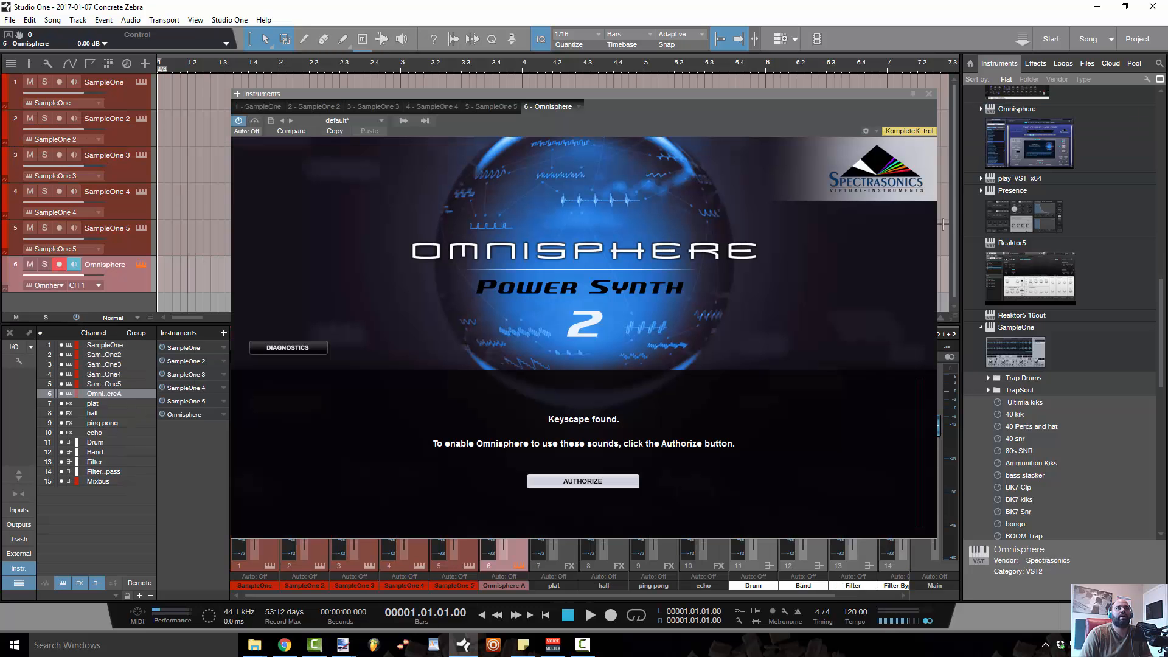
left_click(935, 96)
left_click_drag(999, 97, 197, 287)
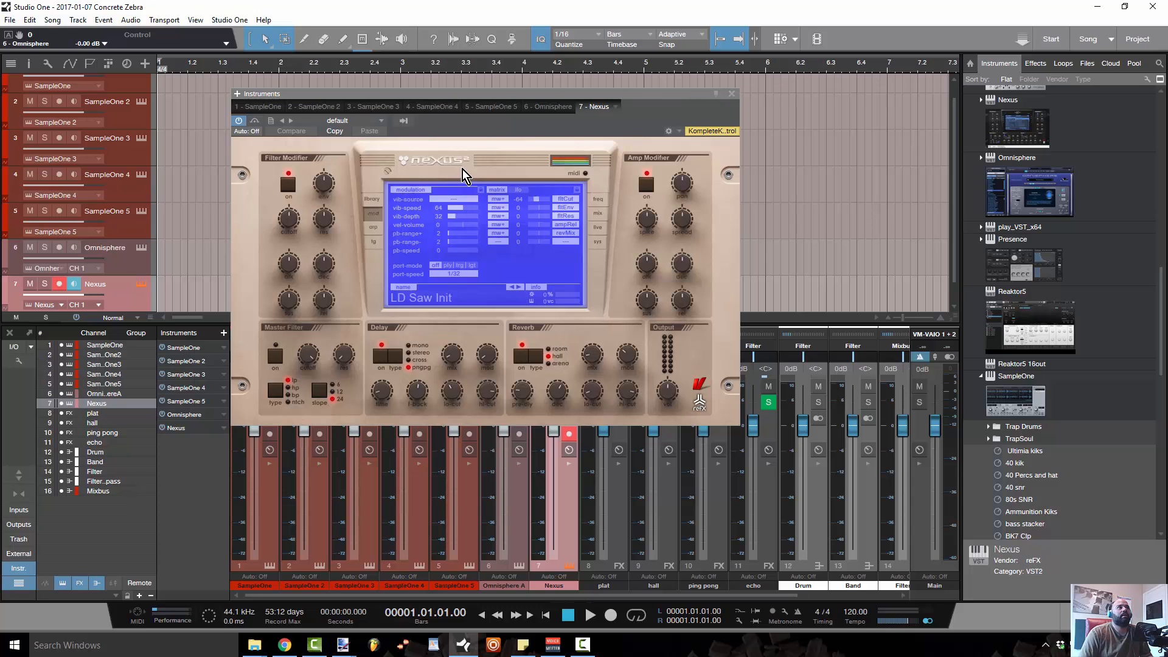
left_click(732, 94)
scroll(140, 283, "down", 1)
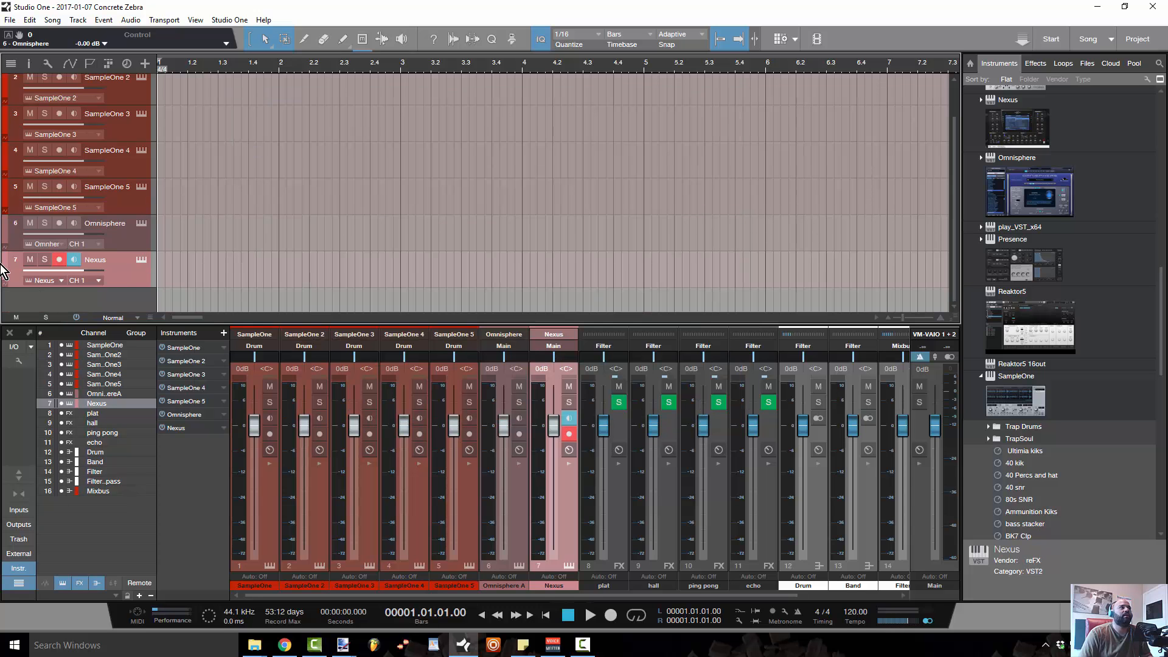
left_click_drag(138, 271, 119, 302)
scroll(122, 287, "down", 1)
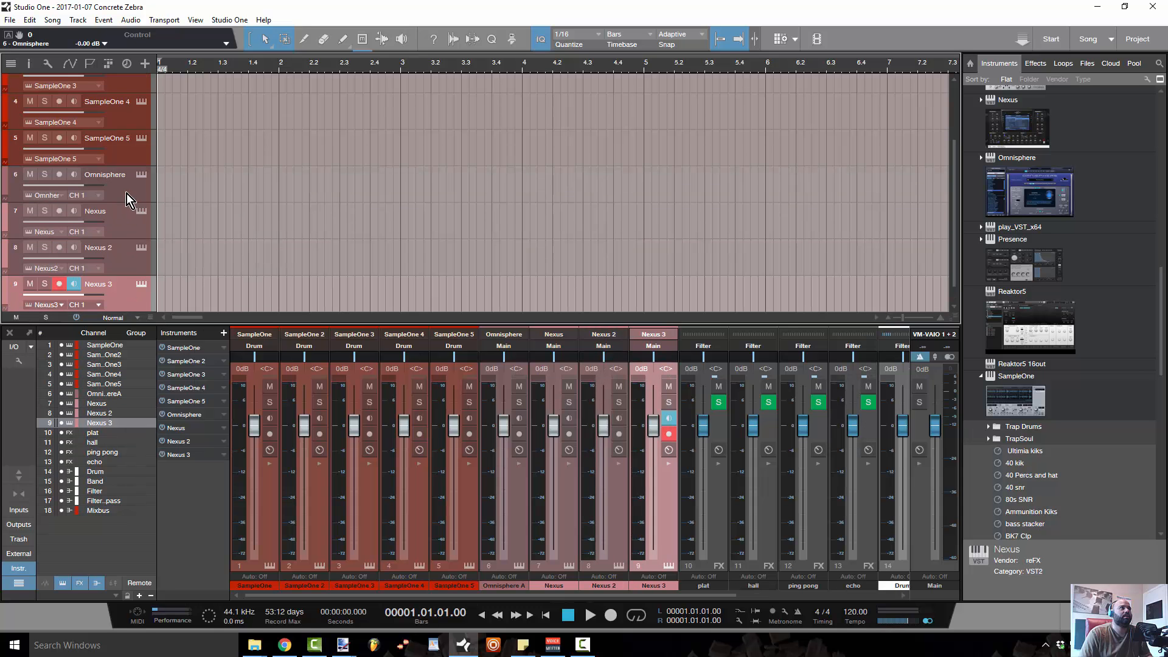
Color the Omnisphere and three Nexus tracks blue, route them to the Band bus, and hide the browser.
left_click_drag(127, 194, 118, 301)
left_click(118, 300, "shift")
left_click(9, 176)
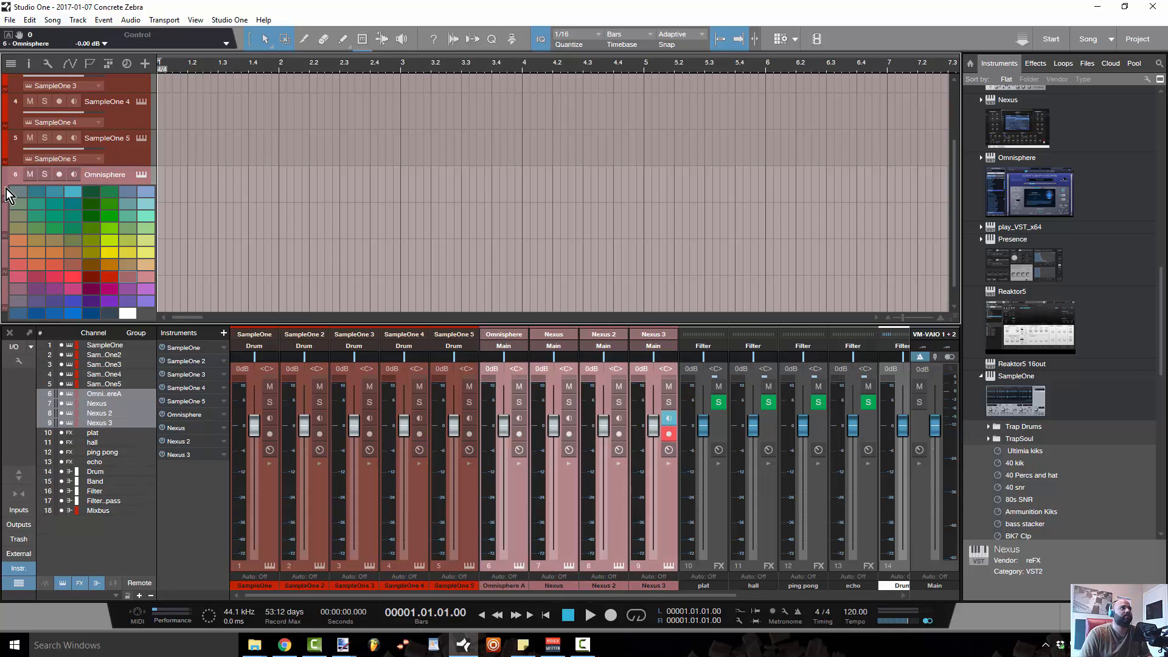
left_click(78, 313)
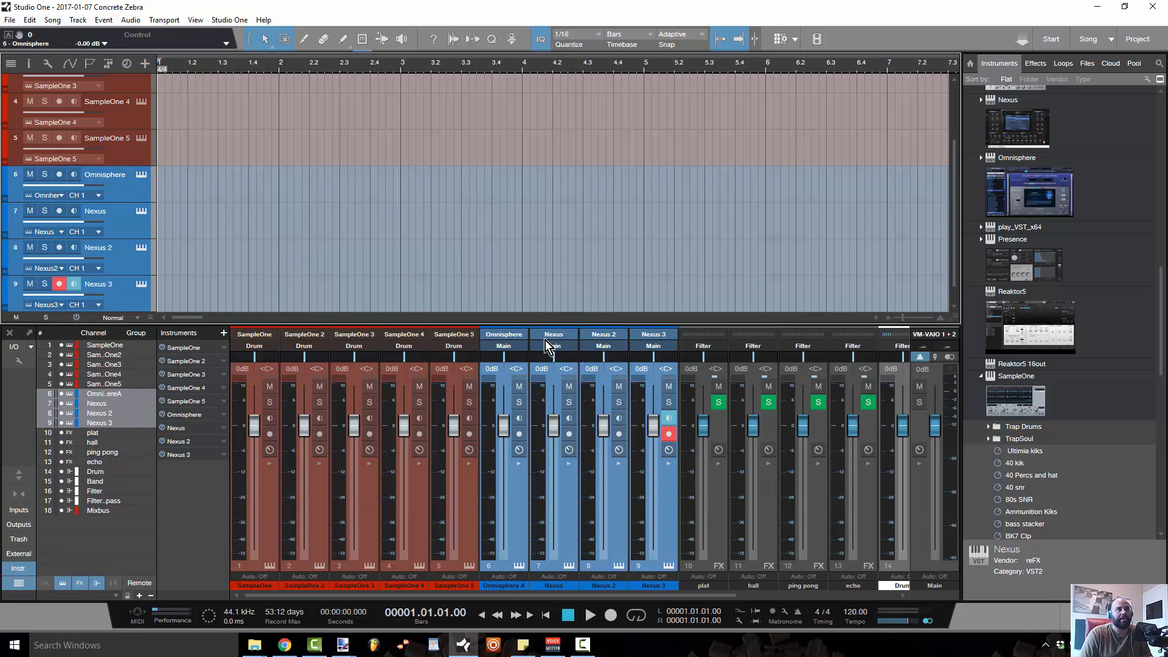
left_click(514, 346)
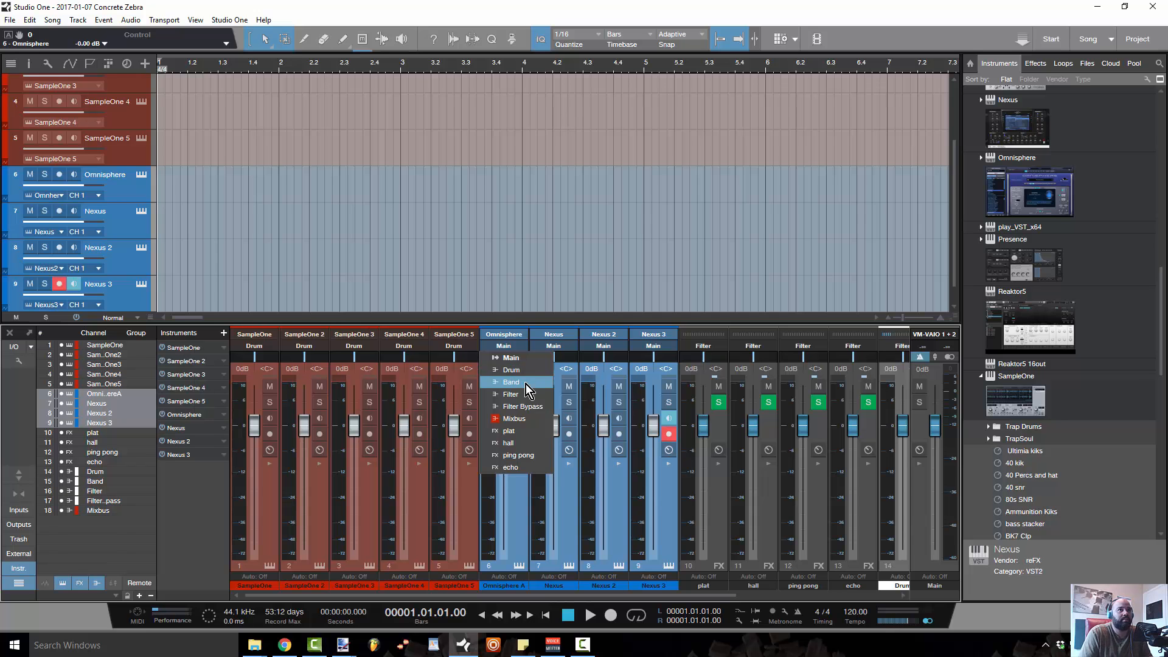
left_click(525, 382)
key("F5")
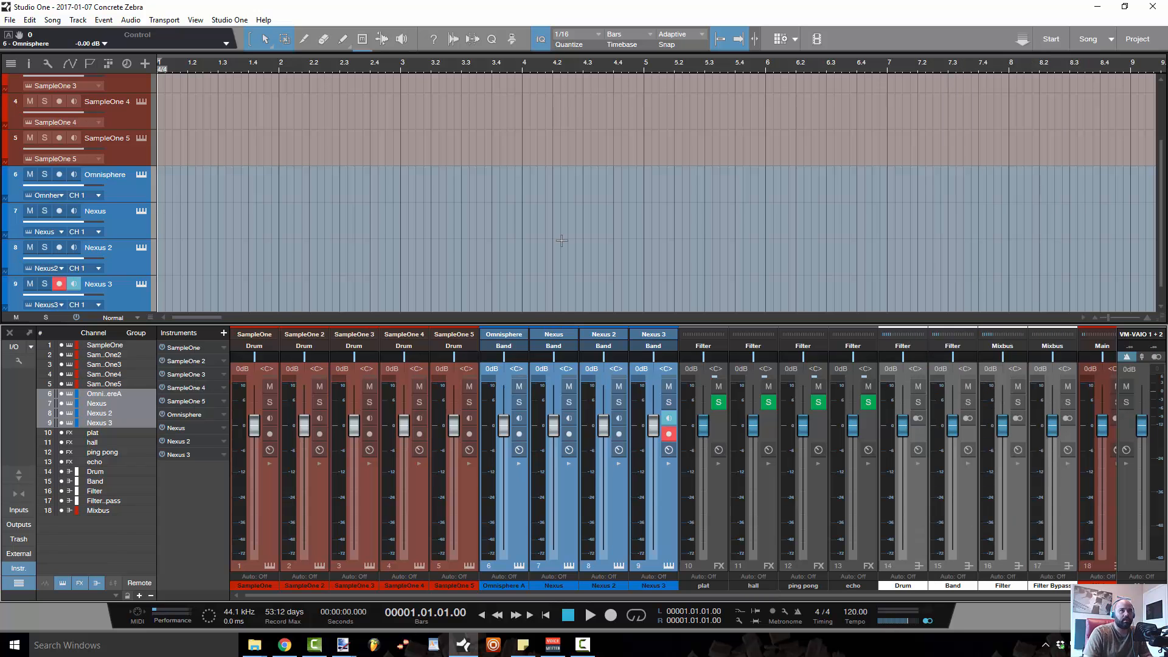
Color the plat, hall, ping pong and echo FX channels green.
left_click_drag(544, 596, 572, 594)
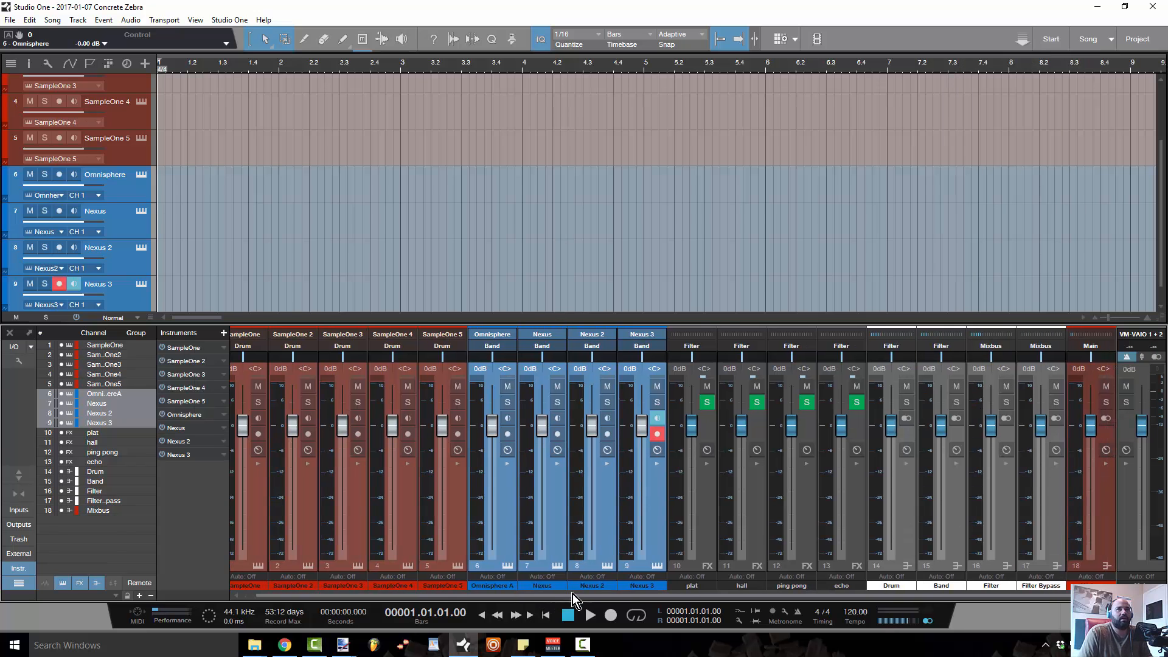
left_click_drag(642, 586, 389, 591)
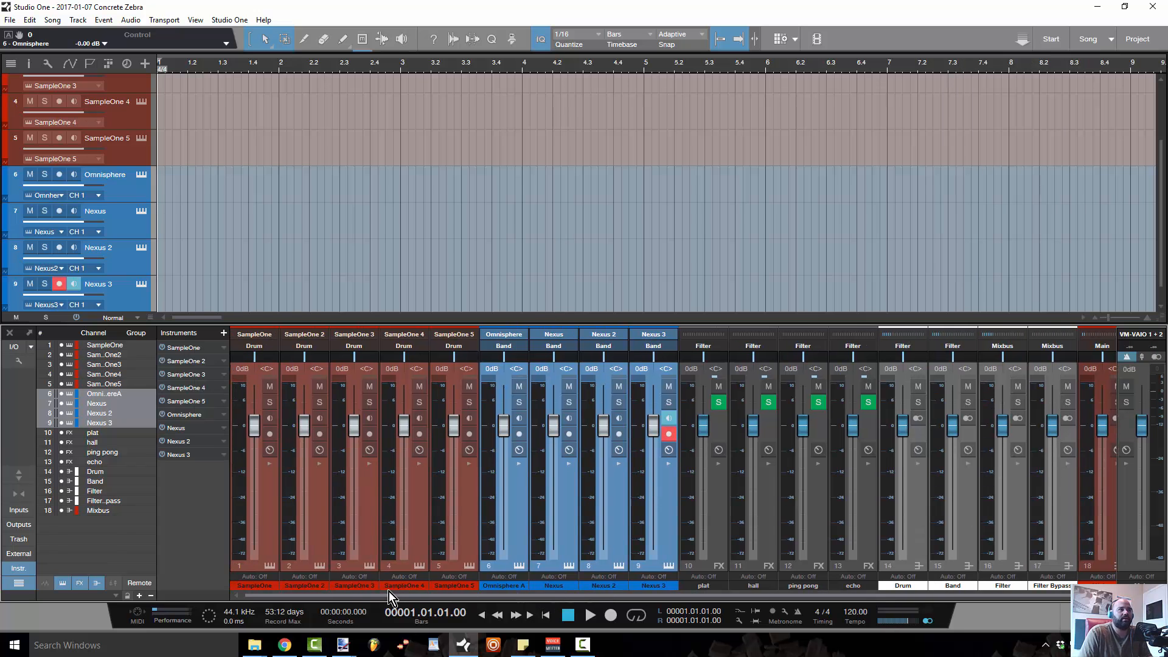
left_click(713, 498)
left_click(867, 521, "shift")
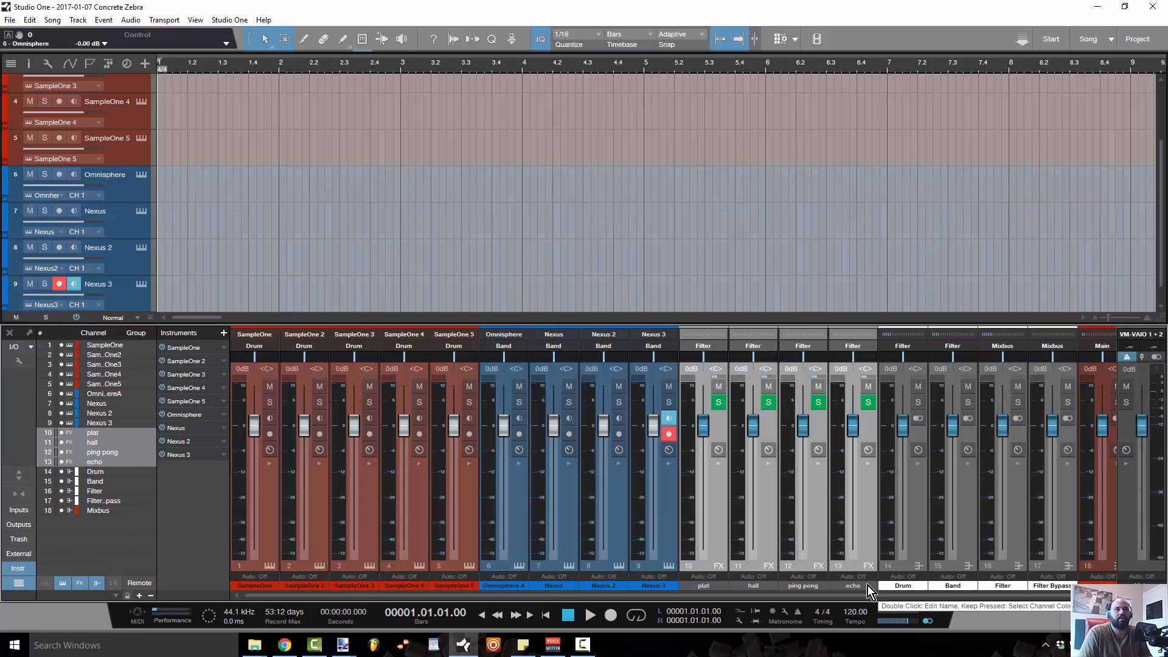
left_click(869, 586)
left_click(984, 487)
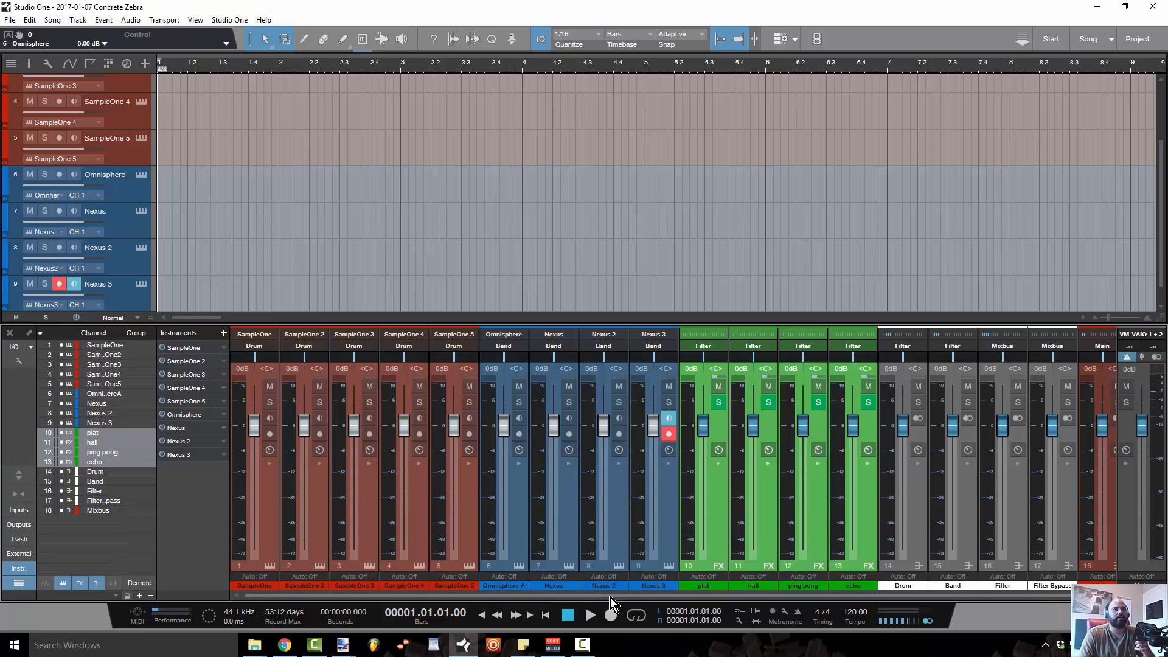
left_click_drag(610, 596, 677, 595)
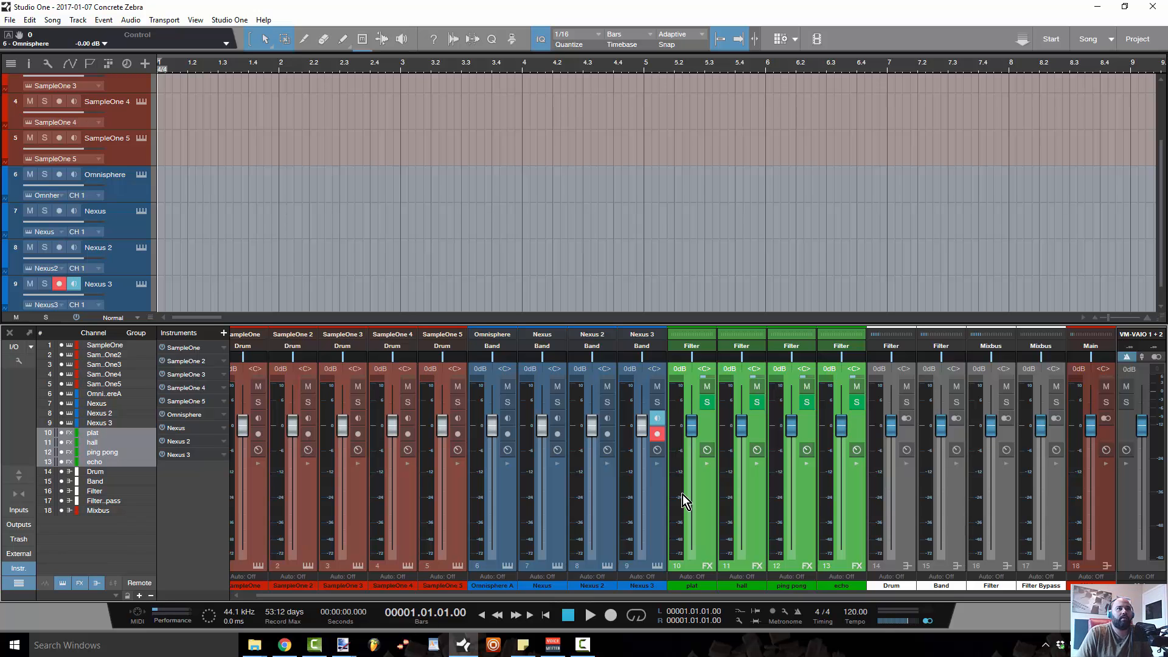
left_click(707, 507)
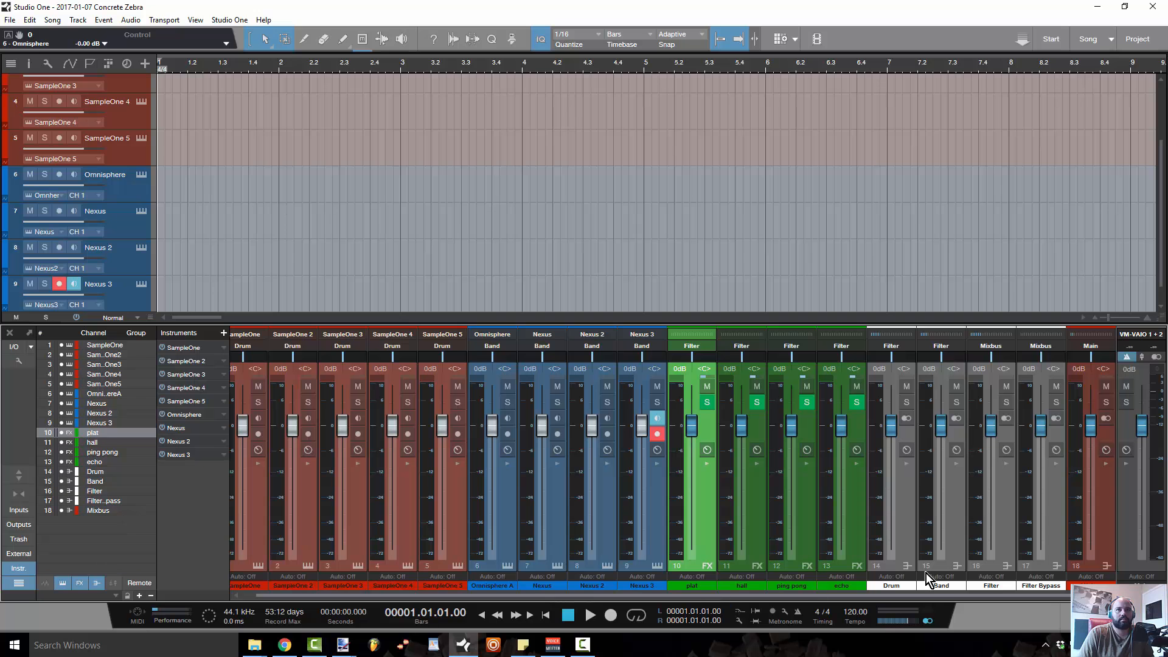
left_click(646, 523)
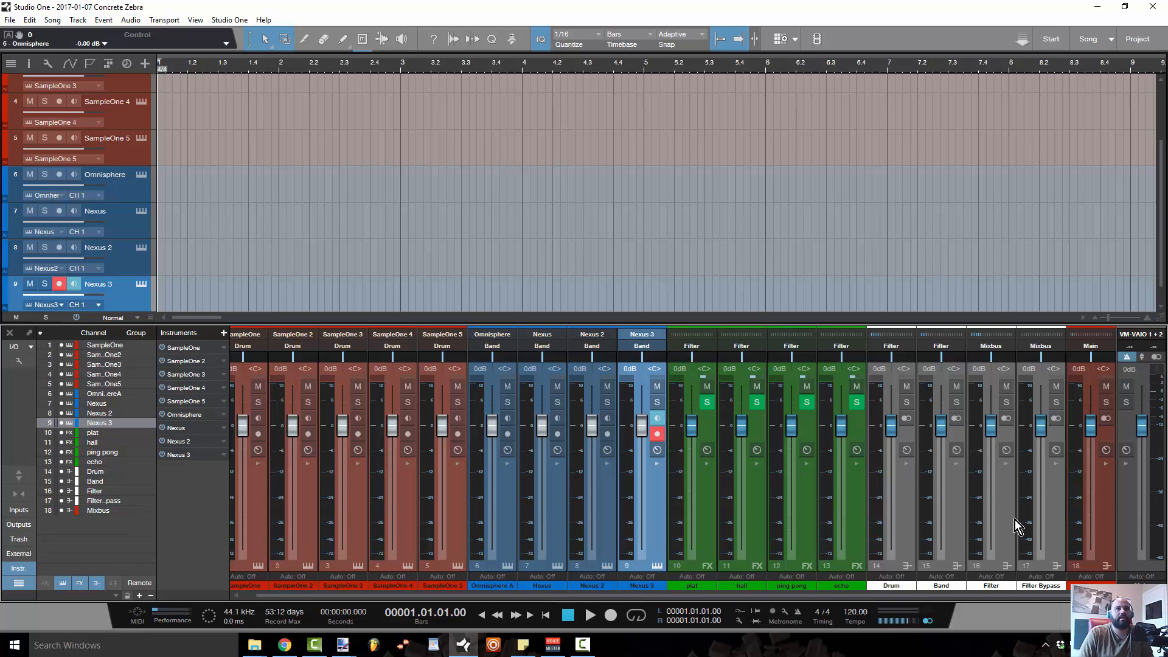
left_click(10, 19)
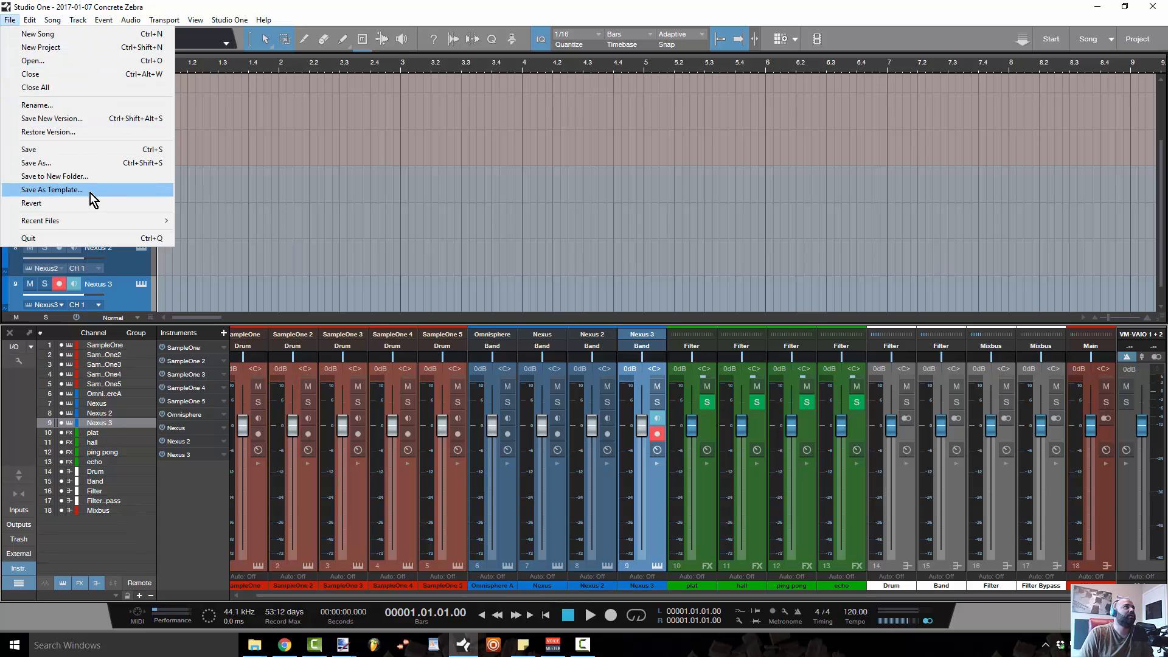
left_click(52, 190)
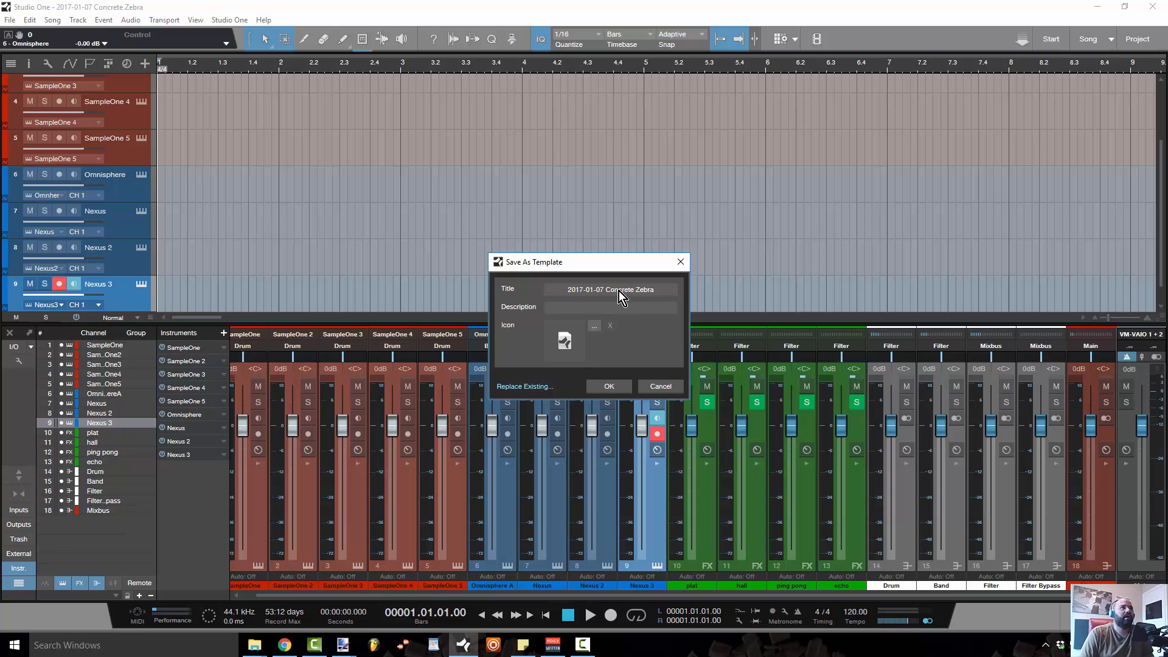
left_click(680, 262)
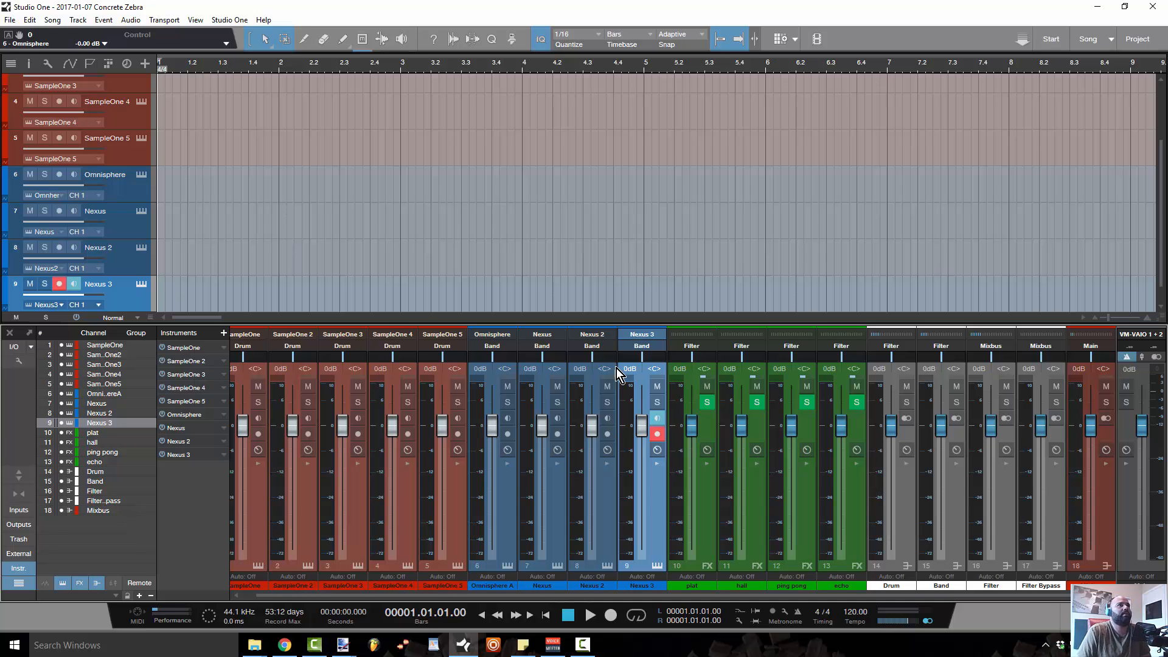
Remove the FX channels and all bus channels from plat through Mixbus from the console.
left_click(707, 523)
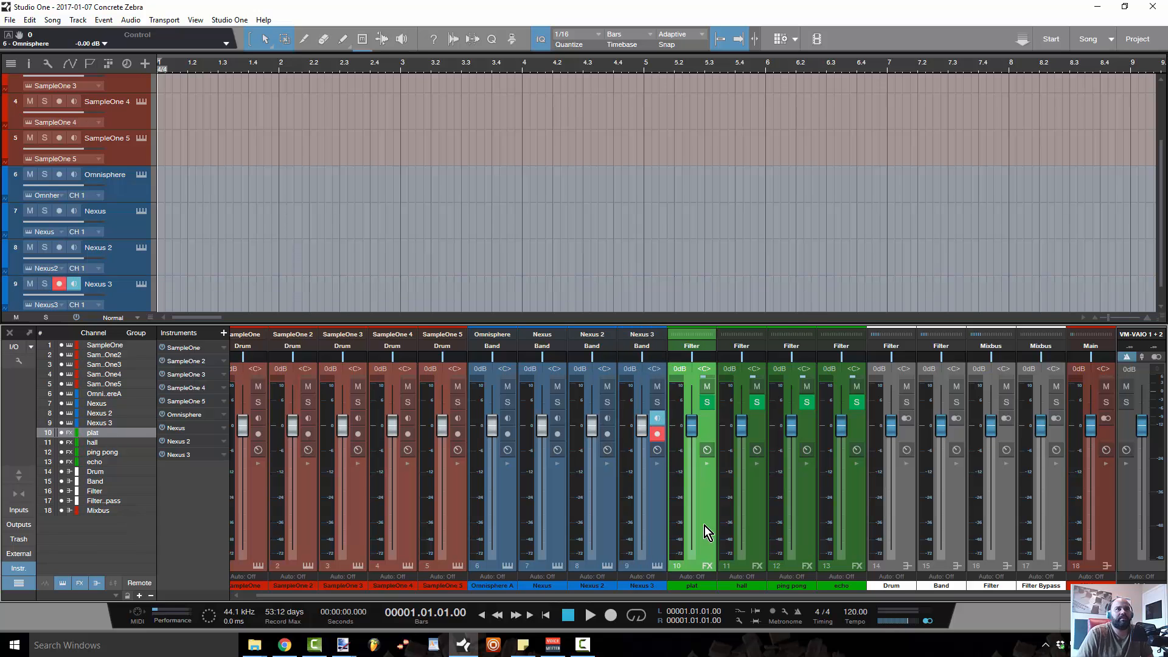
left_click(1102, 521, "shift")
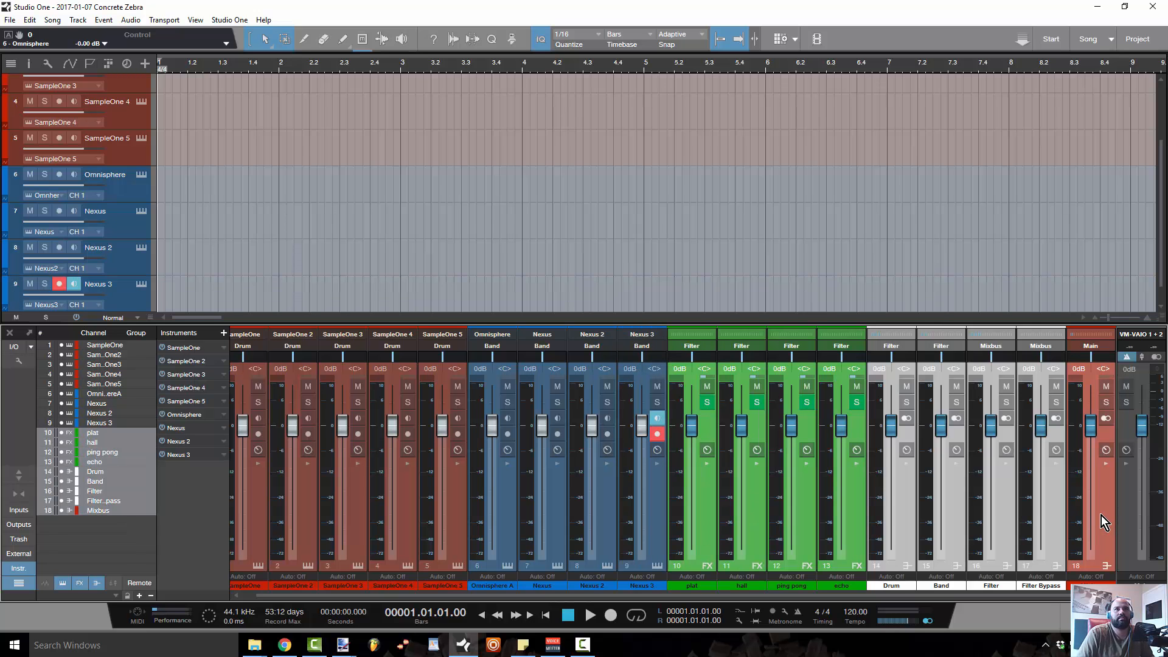
right_click(1102, 520)
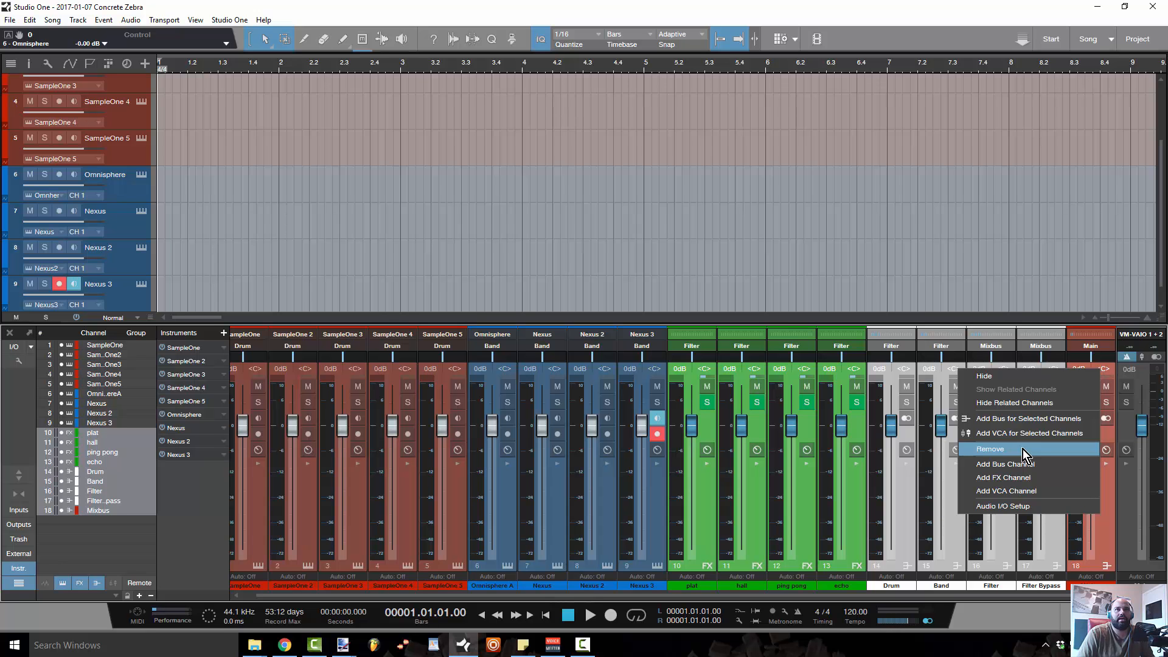
left_click(1023, 449)
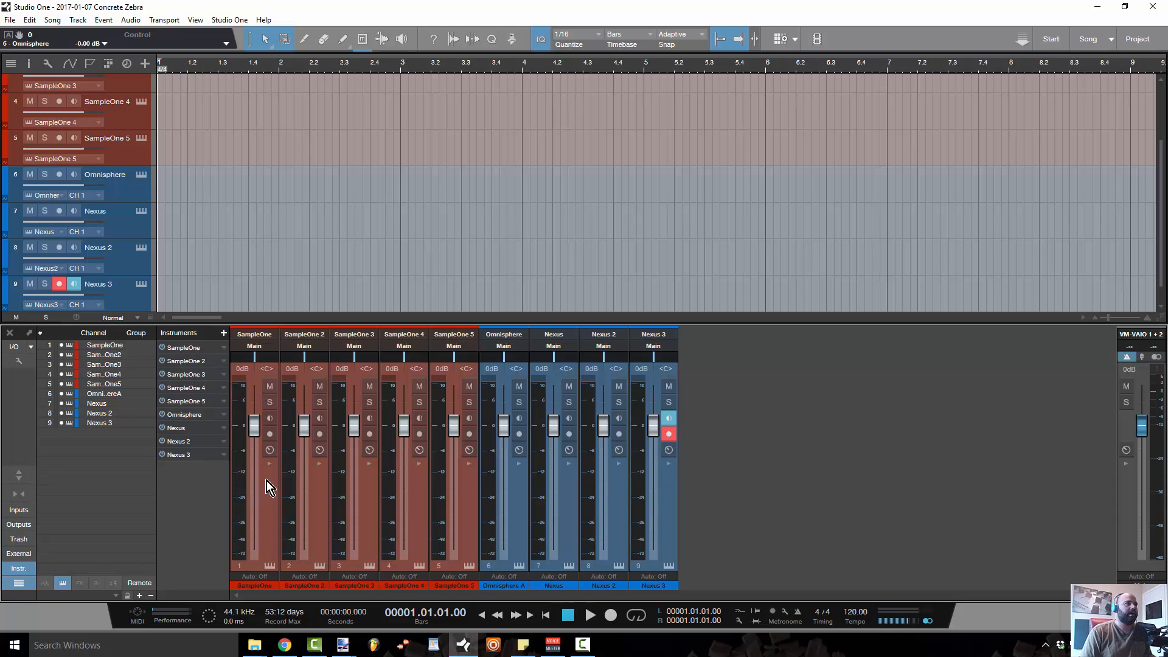
Expand the inserts and sends of SampleOne and SampleOne 2, and switch the console to the large channel view.
left_click(268, 459)
left_click(270, 465)
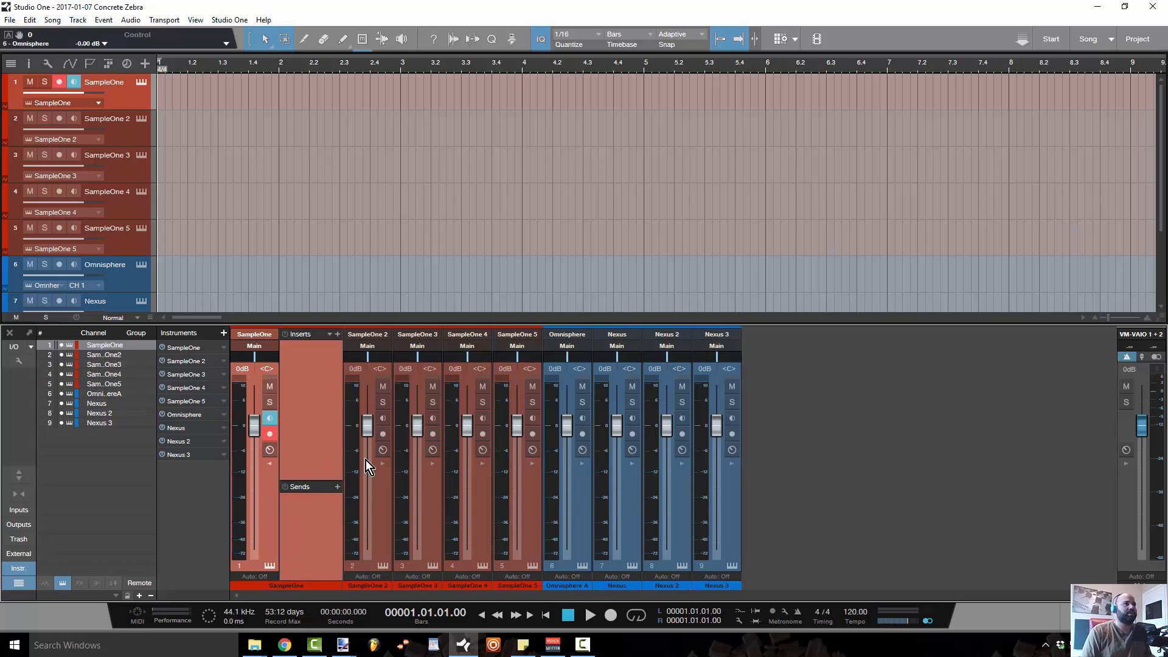
left_click(383, 464)
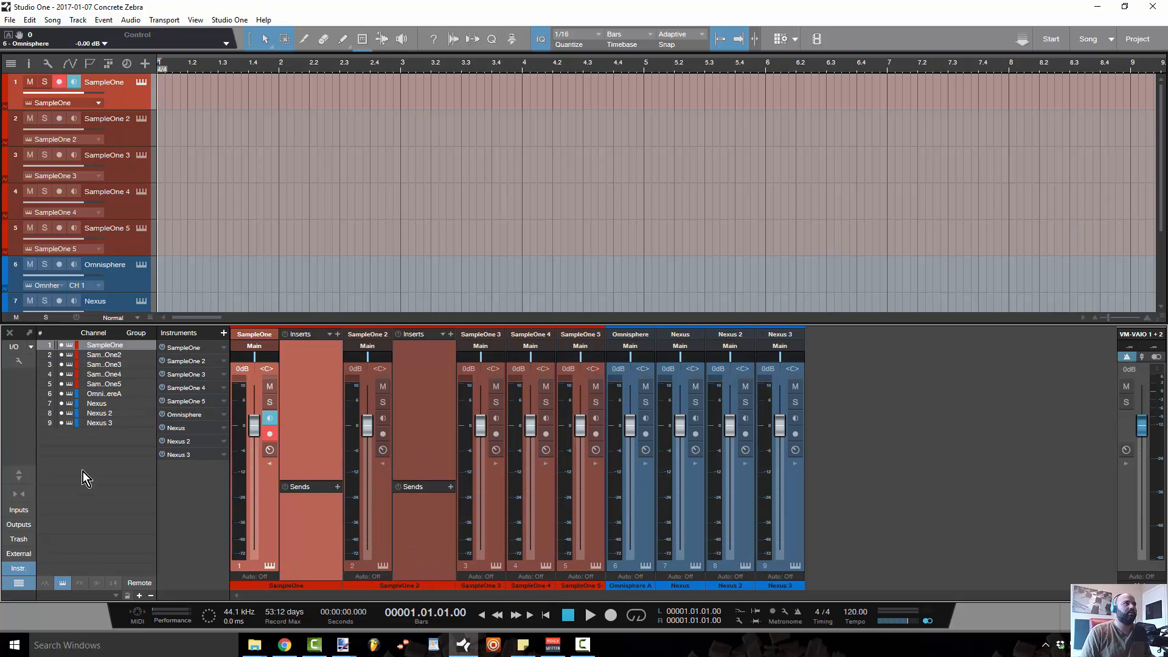
left_click(19, 490)
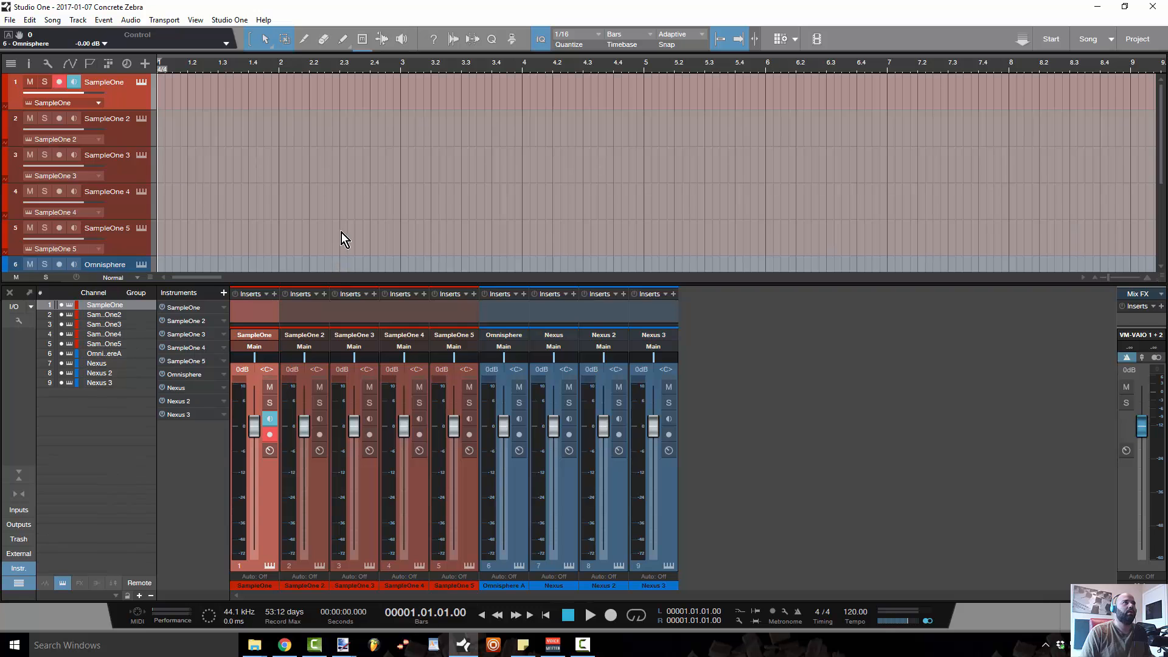
Resize the console to give the insert and send racks more height, and select the Nexus 3 channel.
left_click_drag(342, 282, 341, 141)
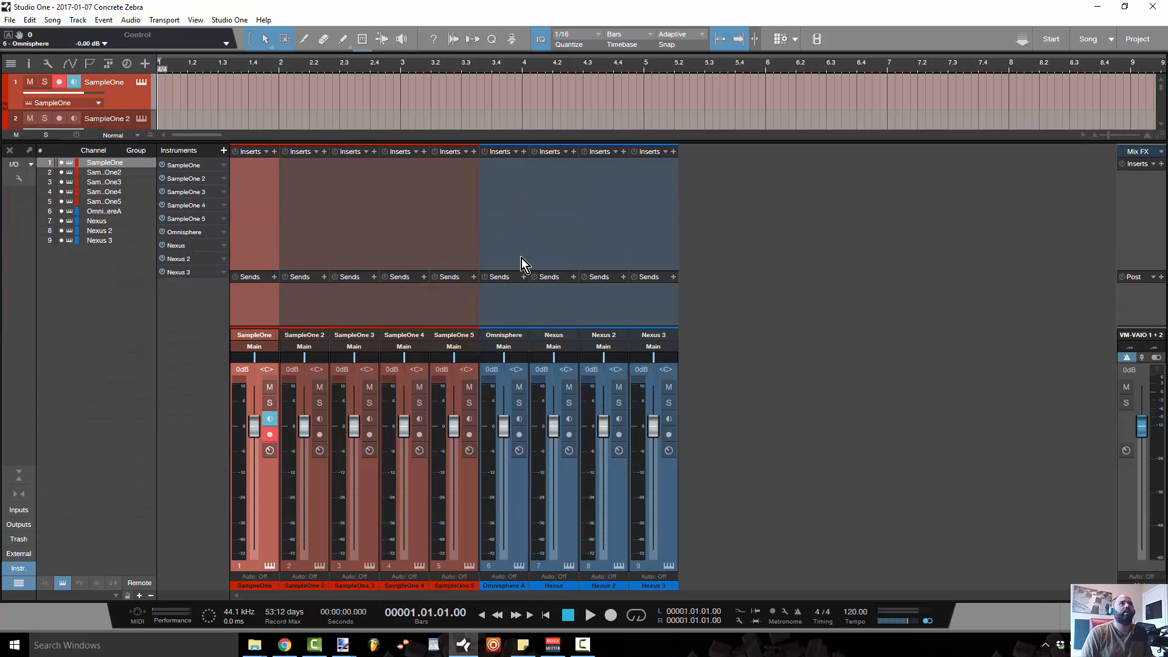
left_click(576, 232)
left_click(652, 234)
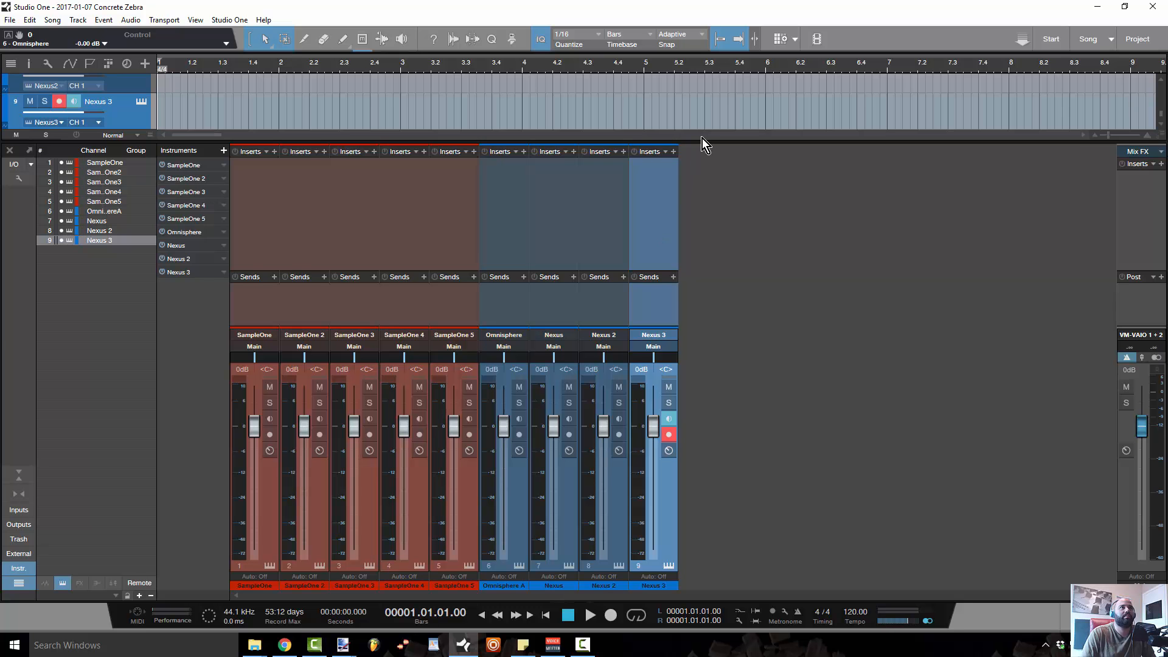
left_click_drag(702, 139, 740, 192)
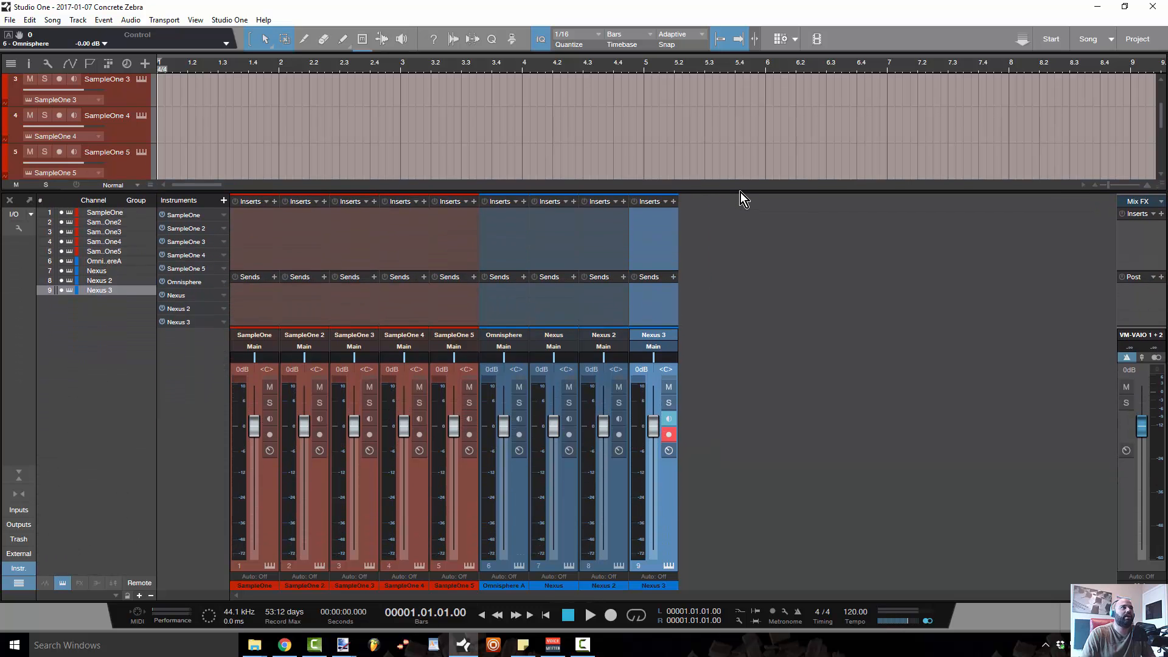